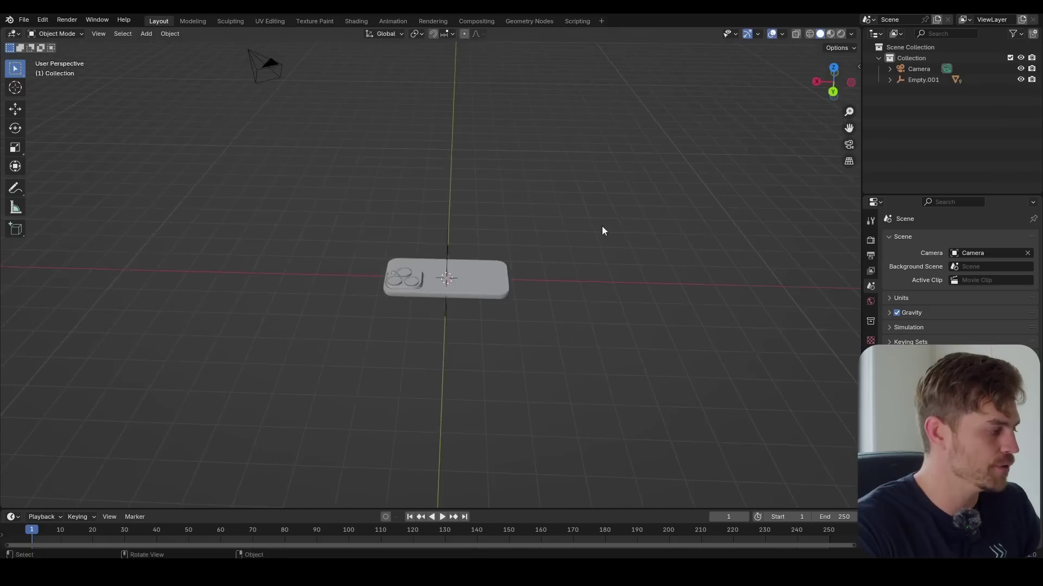
scroll(540, 246, "up", 3)
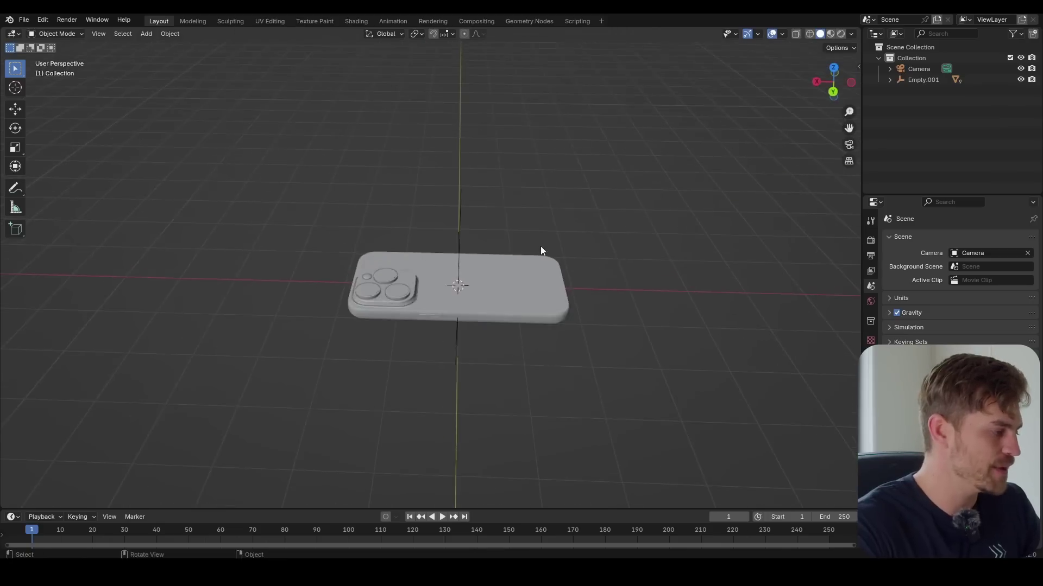
left_click(435, 233)
key("g")
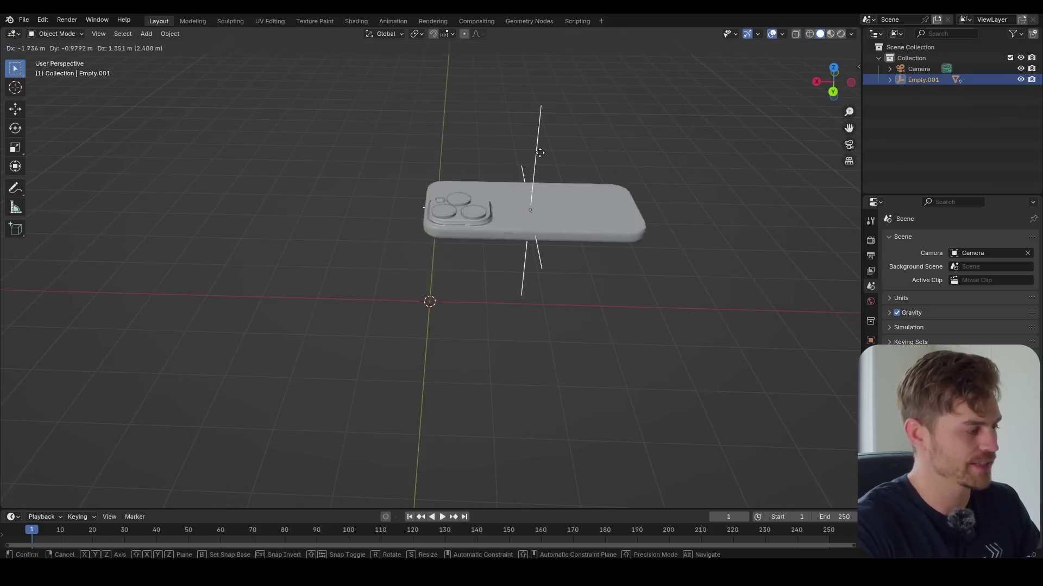
right_click(442, 337)
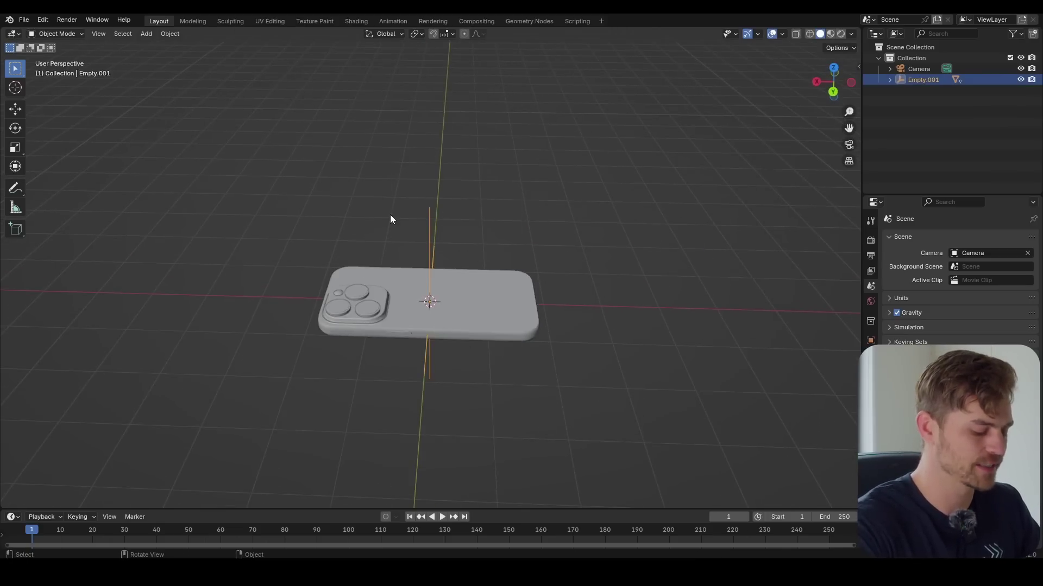
Look through the scene camera and raise the camera along the global Z axis so it sits slightly above the phone.
key("KP_1")
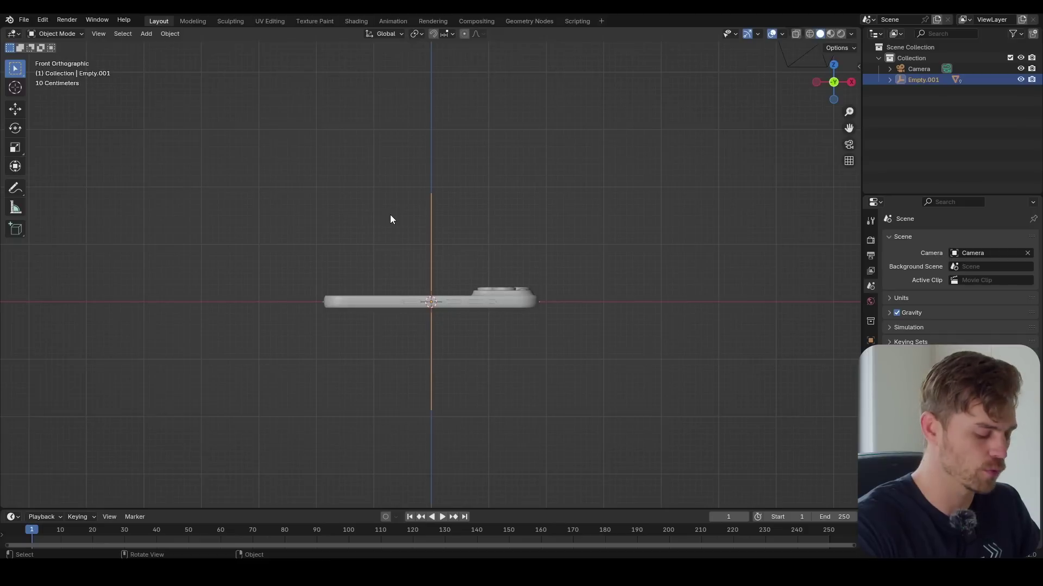
key("ctrl+KP_1")
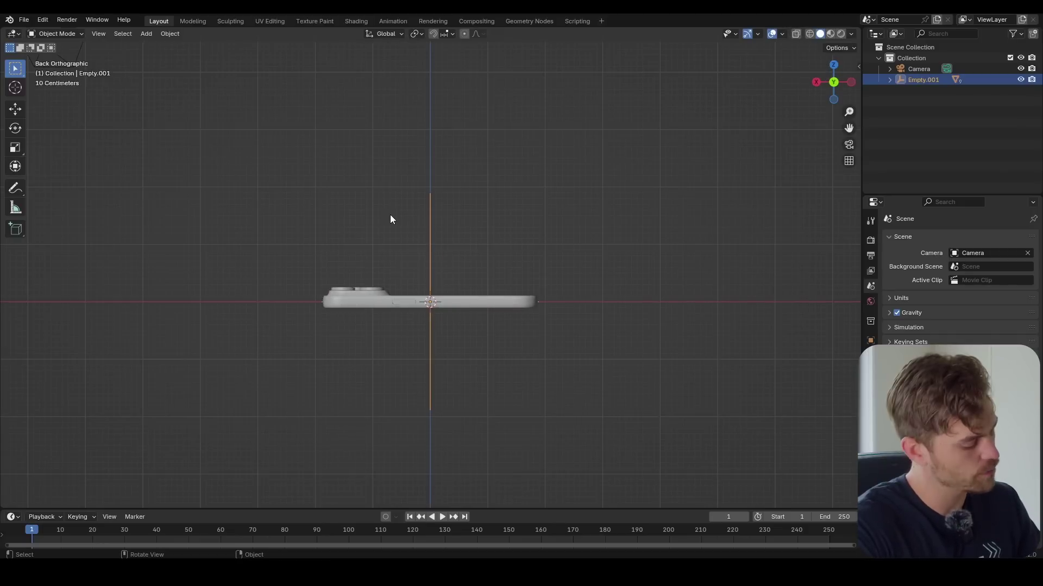
key("KP_0")
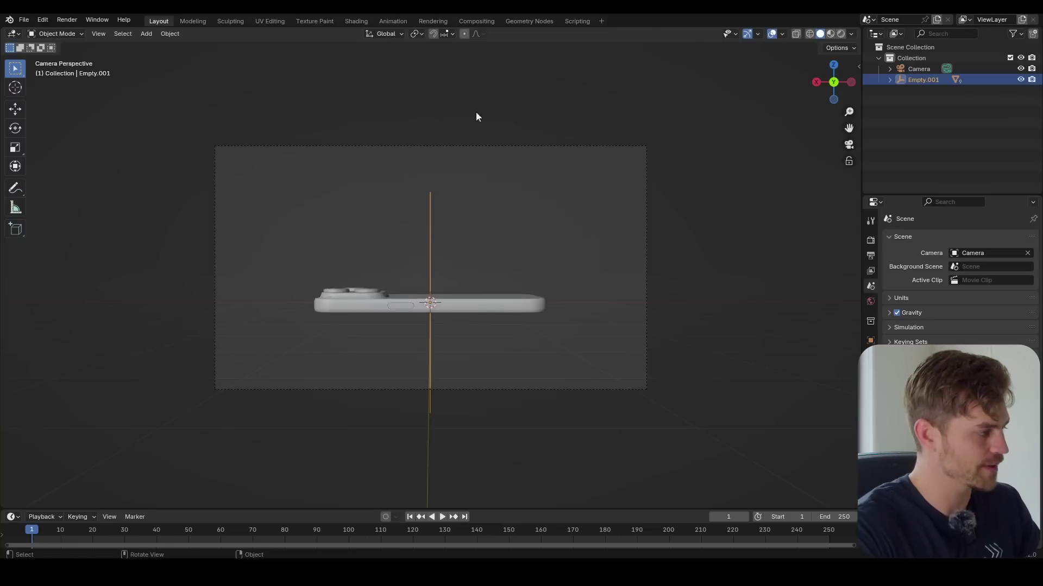
left_click(485, 147)
key("g")
key("x")
key("z")
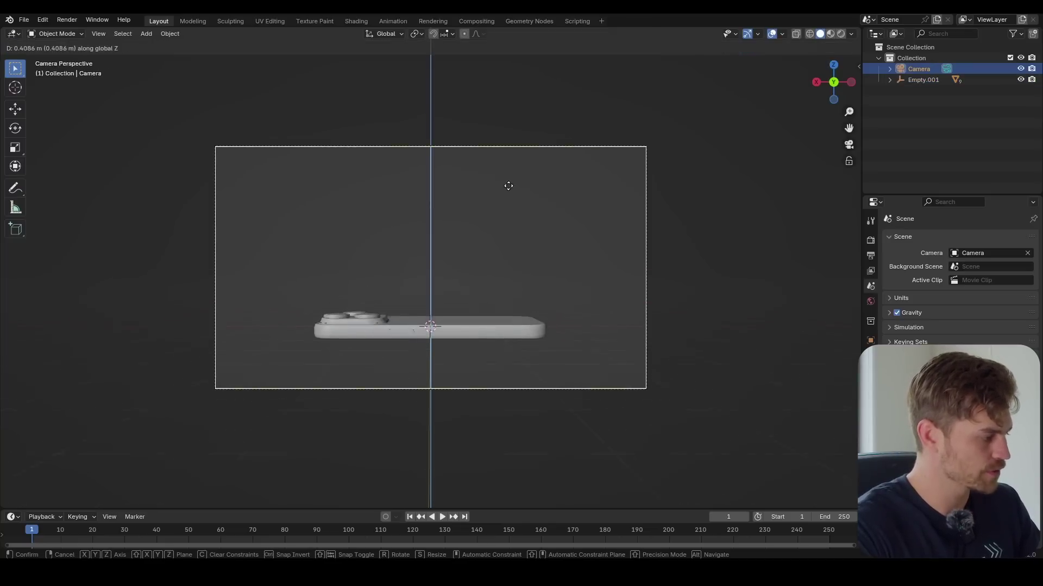
left_click(515, 166)
Tilt the camera about -6.25° around its local X axis and move it slightly closer to the phone along its local Z axis.
key("r")
key("x")
key("x")
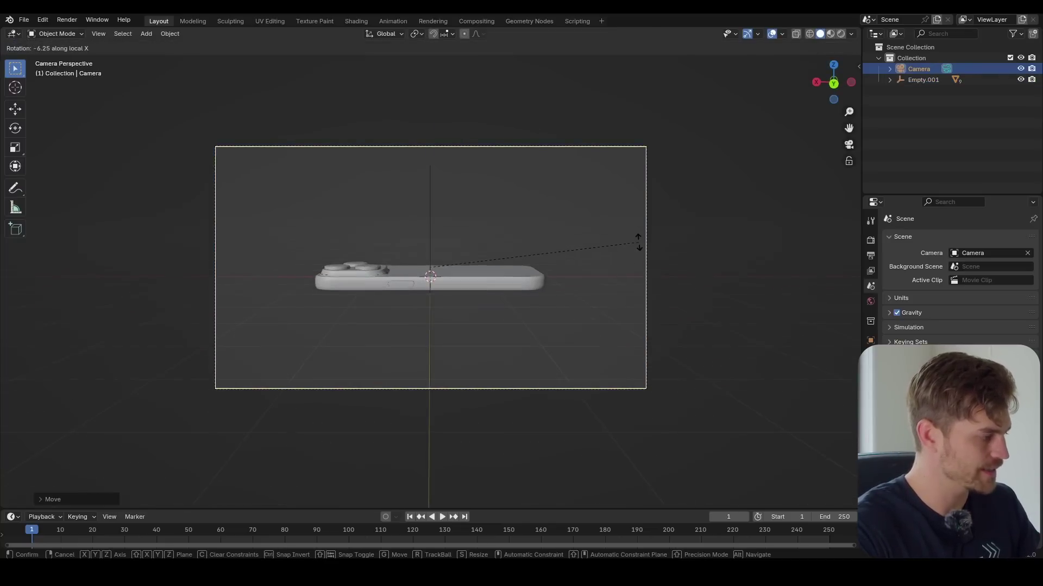
left_click(639, 242)
key("g")
key("z")
key("z")
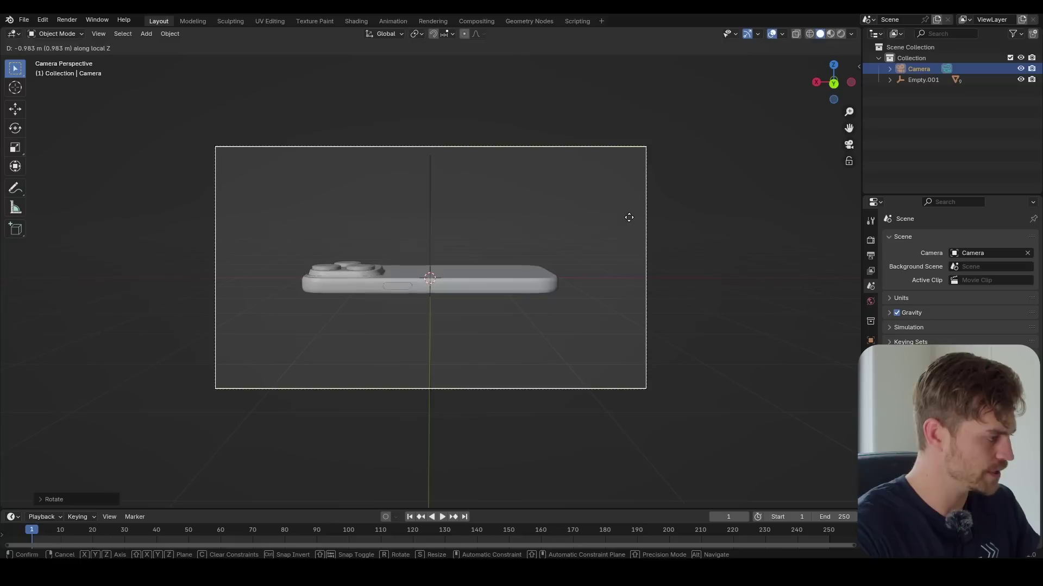
left_click(626, 228)
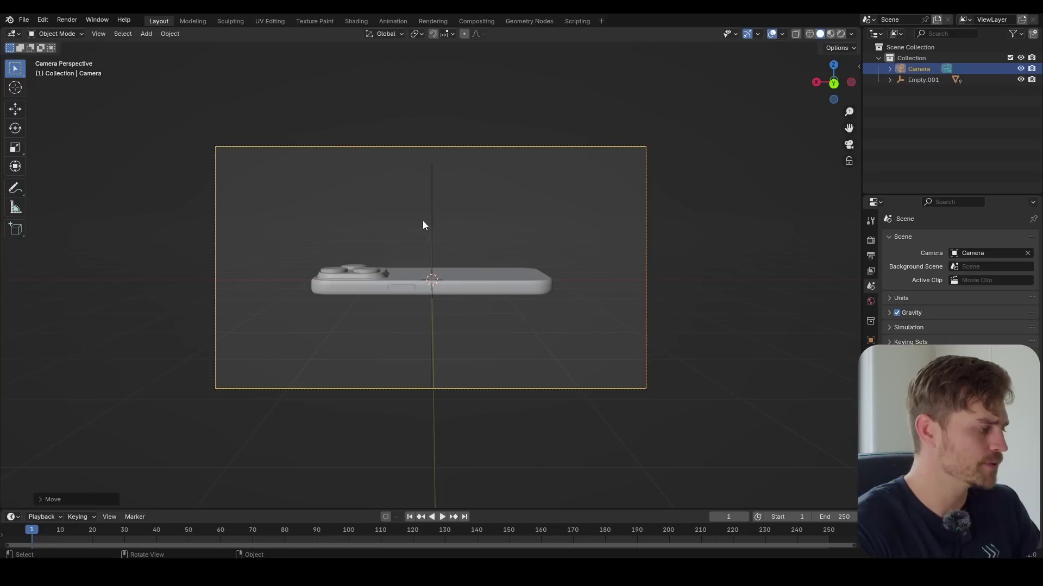
Add a UV sphere at the scene's centre, around the middle of the phone.
key("shift+a")
mouse_move(477, 199)
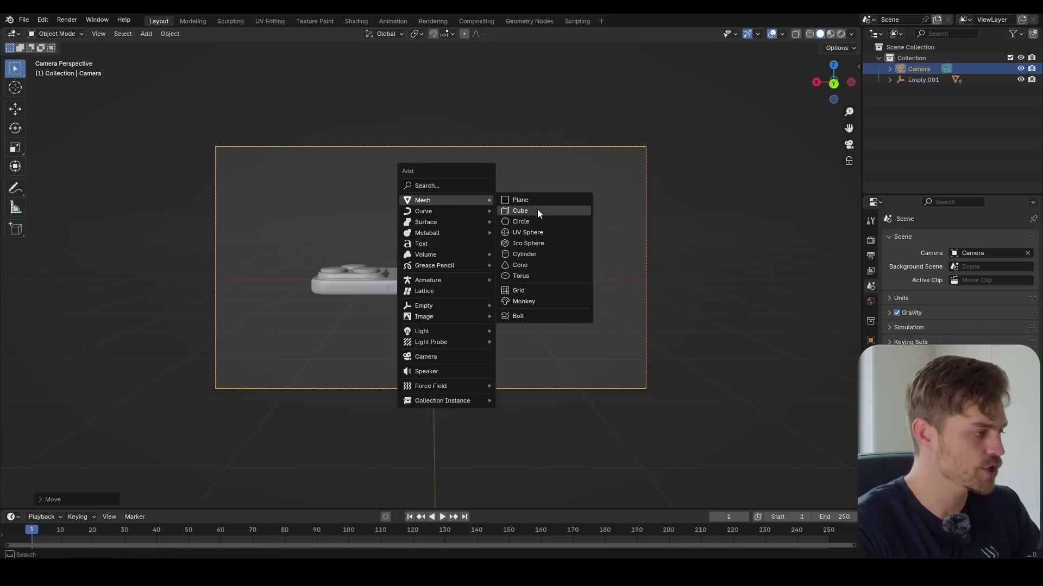
left_click(538, 232)
scroll(510, 242, "down", 2)
middle_click_drag(493, 249, 422, 294)
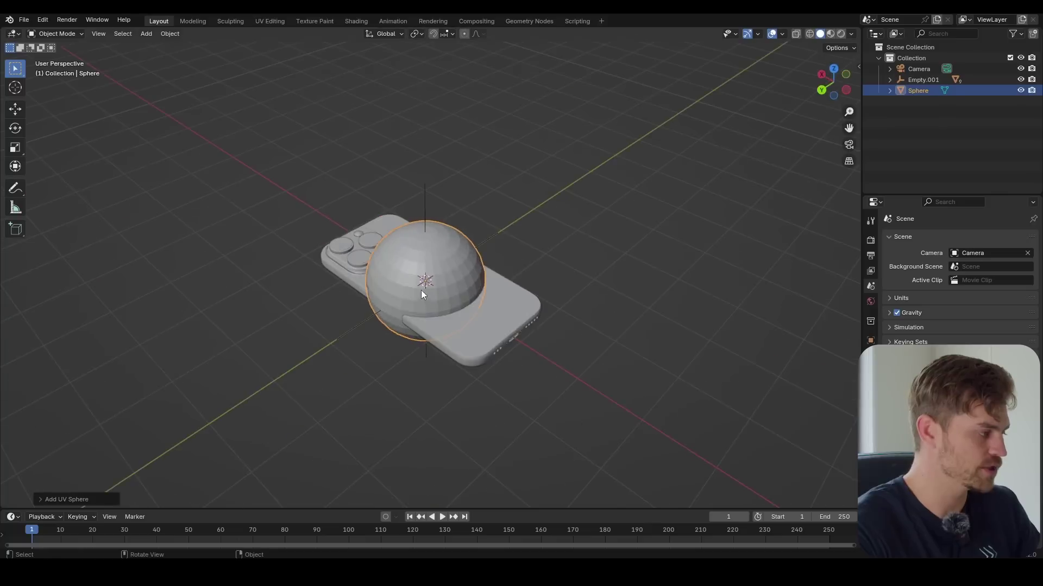
Scale the sphere up until it completely encloses the phone and shade it smooth.
scroll(421, 294, "down", 8)
key("s")
left_click(700, 239)
right_click(588, 198)
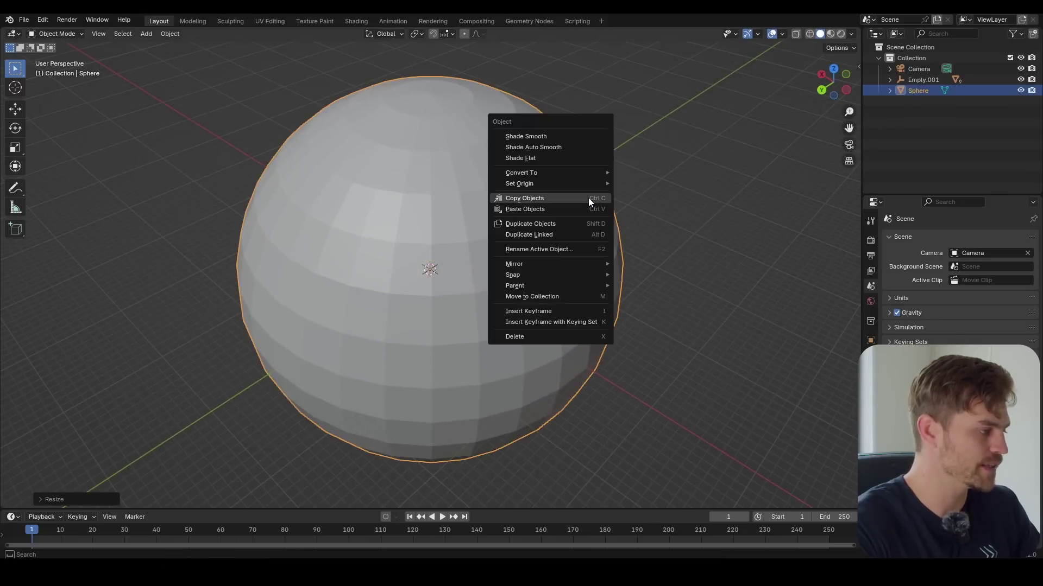
left_click(540, 137)
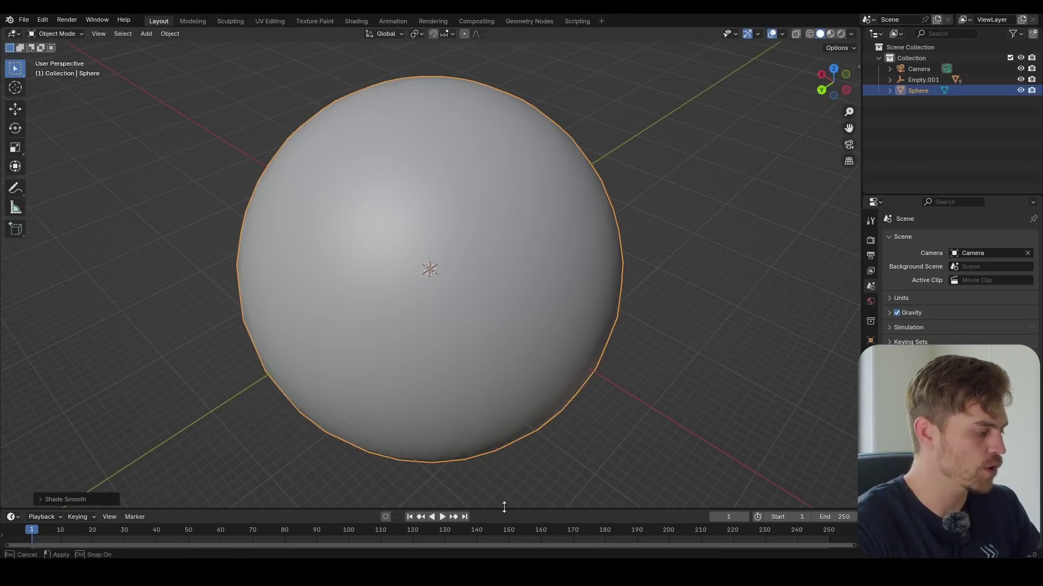
Enlarge the timeline area to about half the workspace height and turn it into a Shader Editor.
left_click_drag(504, 507, 33, 271)
left_click(13, 278)
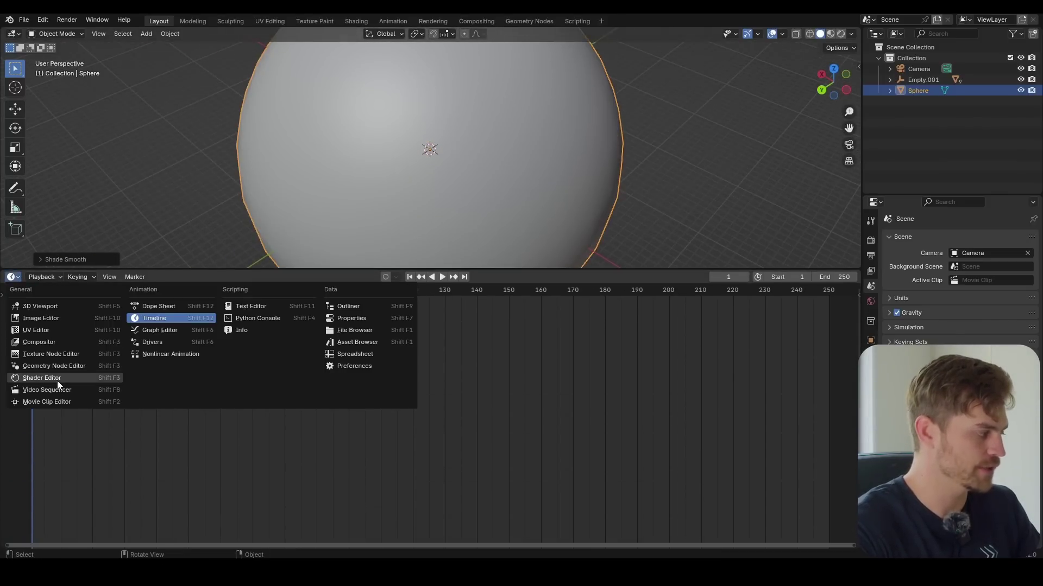
left_click(43, 378)
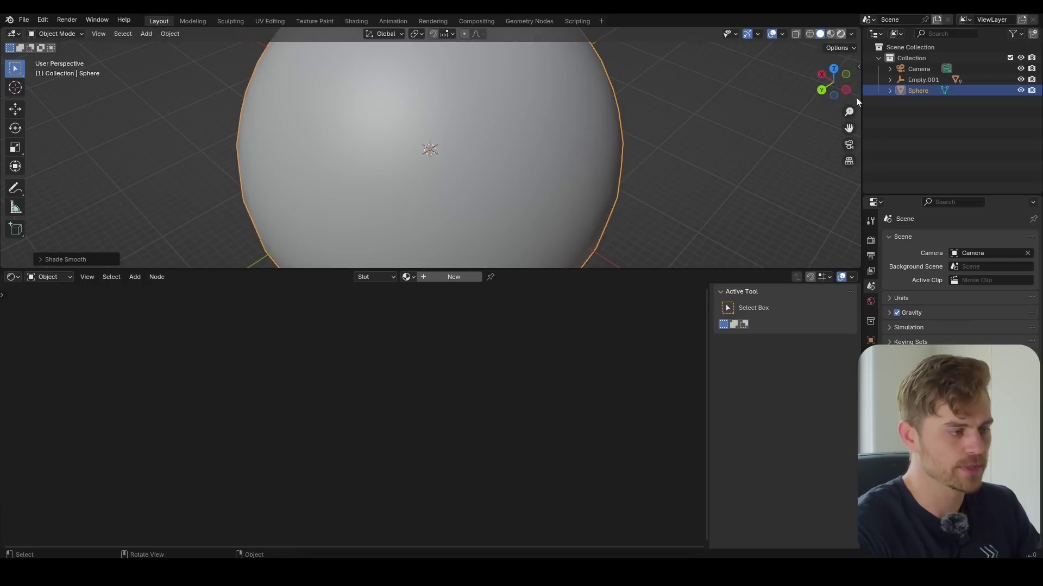
Show the viewport in rendered shading and set the render engine to Cycles.
key("z")
left_click(869, 241)
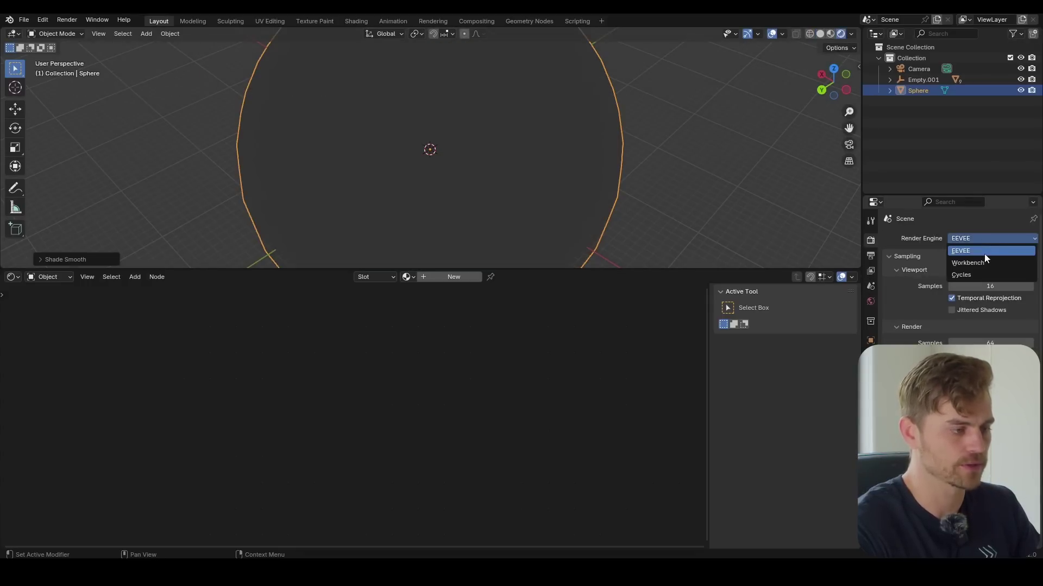
left_click(977, 273)
Create a new material for the sphere and load evening_meadow_2k.exr as its base color through an image texture with mapping nodes.
left_click(450, 277)
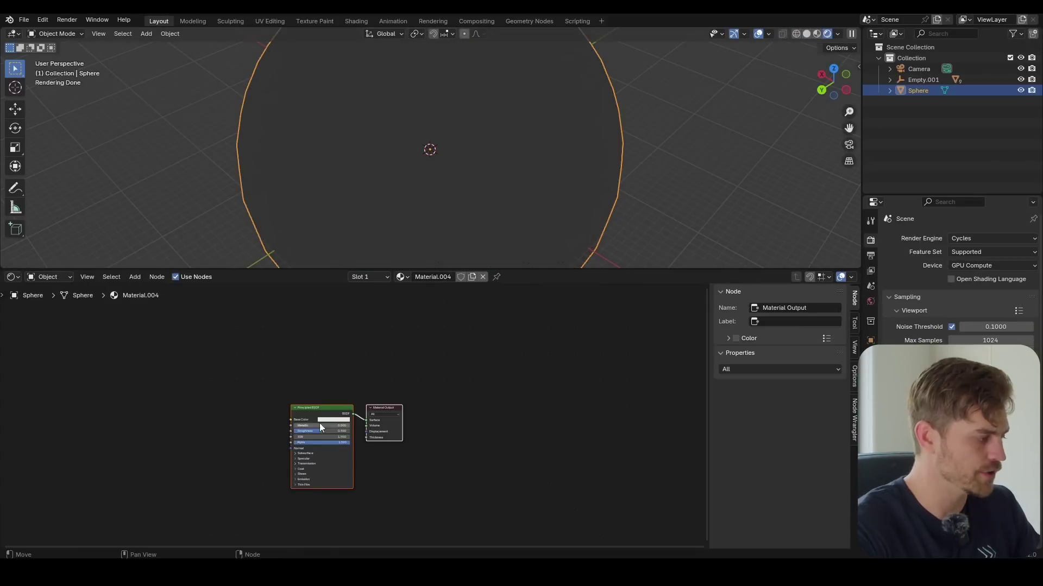
scroll(260, 411, "up", 2)
middle_click_drag(218, 406, 373, 377)
left_click(468, 378)
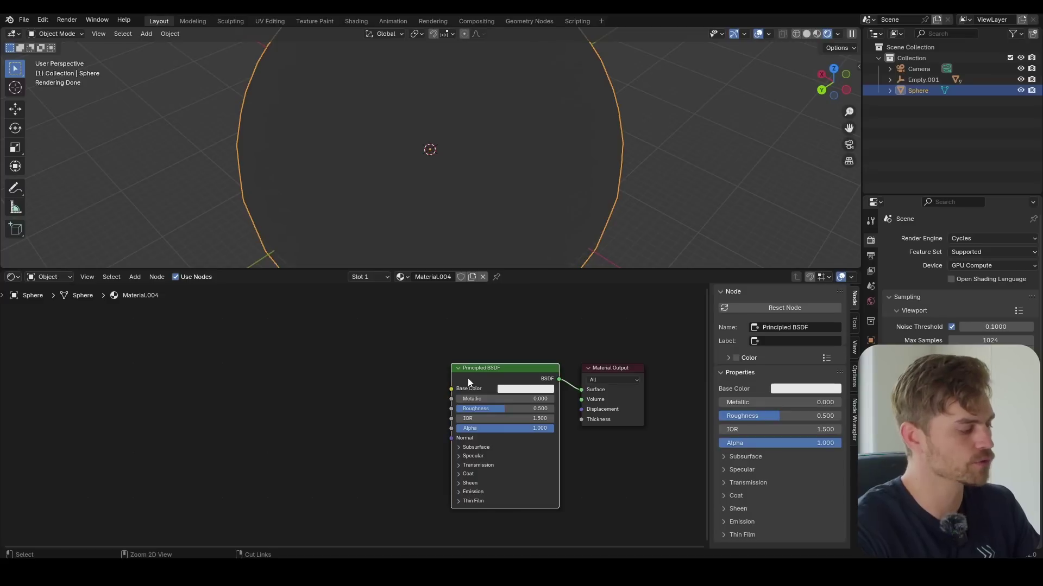
key("ctrl+t")
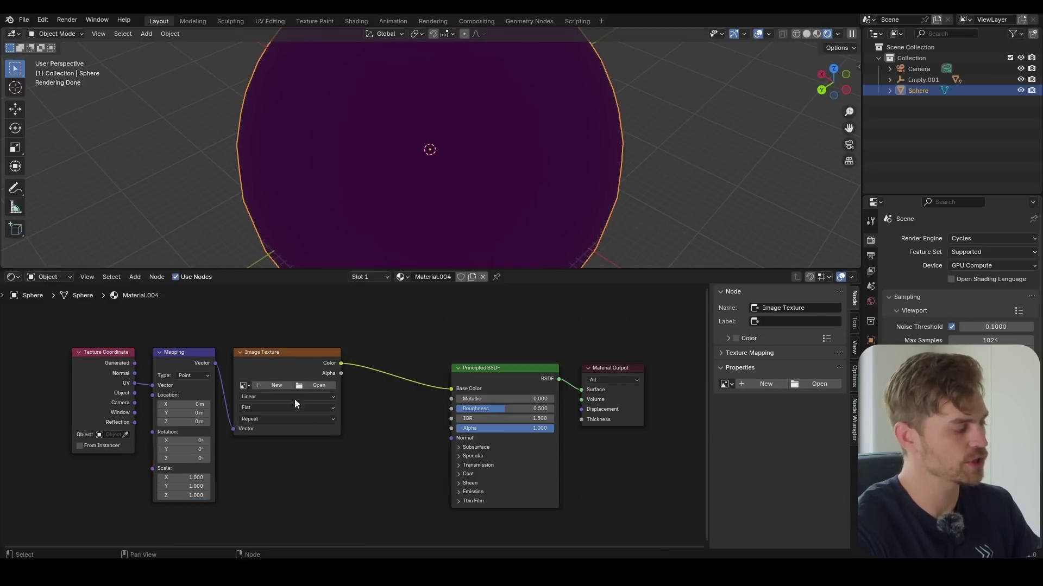
left_click(328, 386)
double_click(570, 270)
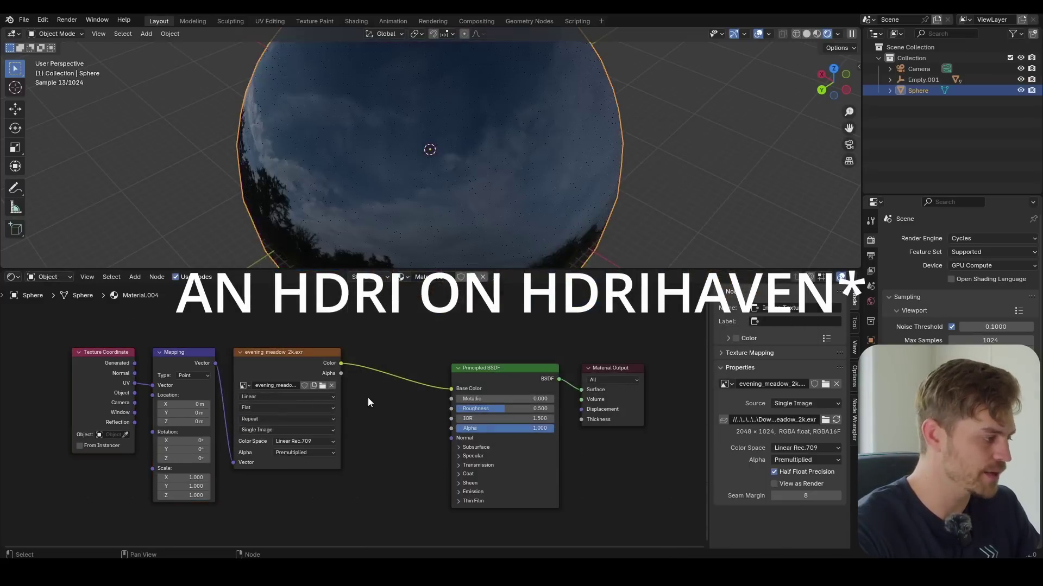
middle_click_drag(535, 165, 571, 112)
scroll(568, 122, "down", 3)
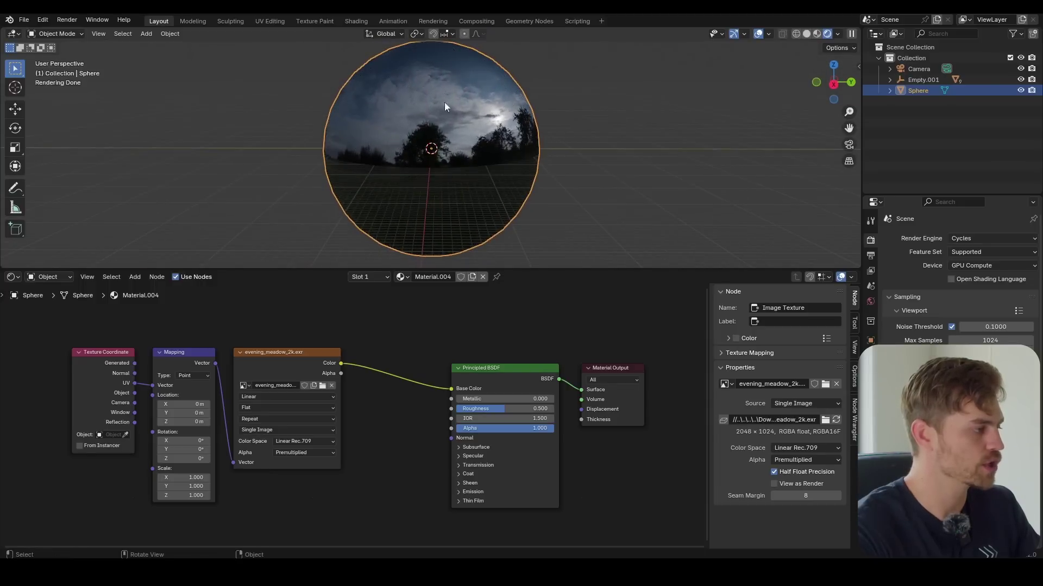
Move the texture coordinate, mapping and image texture nodes further away from the Principled BSDF to make room between them.
middle_click_drag(358, 380, 455, 384)
left_click_drag(428, 328, 227, 389)
middle_click_drag(203, 386, 344, 362)
key("g")
left_click(175, 344)
left_click(478, 429)
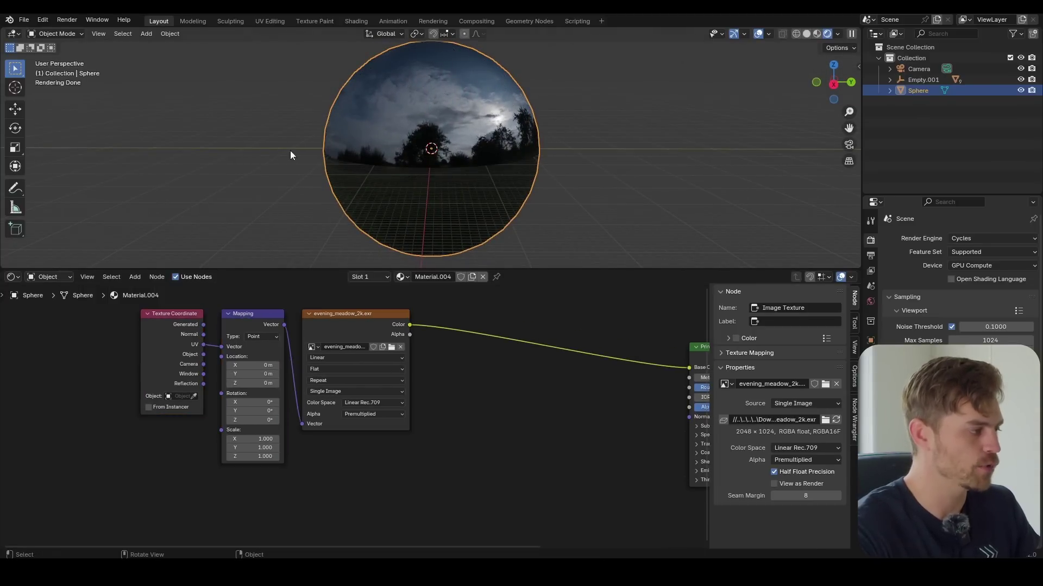
Duplicate the evening_meadow_2k.exr texture node below the original and give the copy its own texture coordinate and mapping nodes.
left_click(334, 338)
scroll(363, 366, "down", 2)
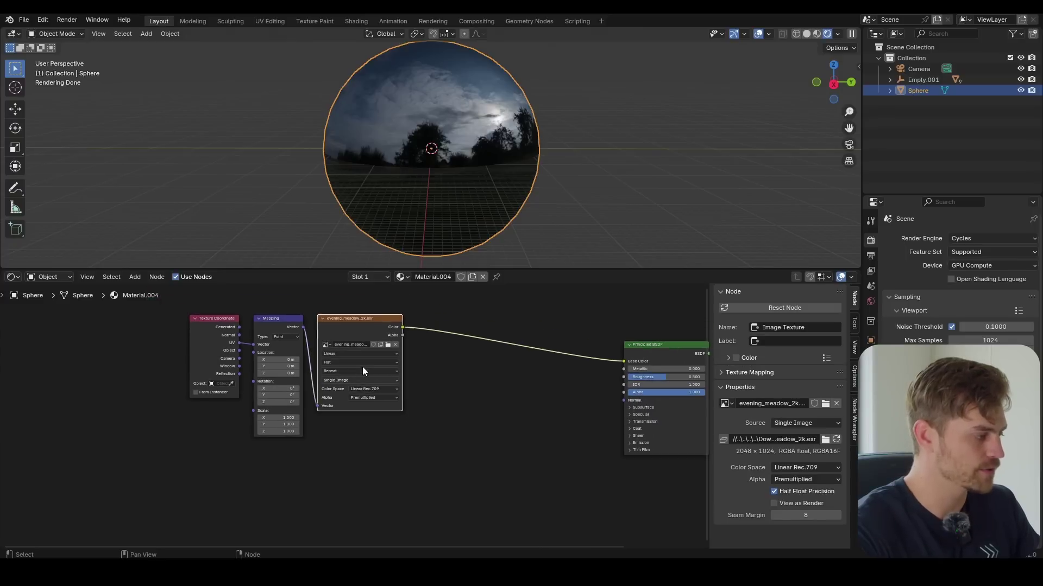
key("shift+d")
left_click(377, 488)
key("ctrl+t")
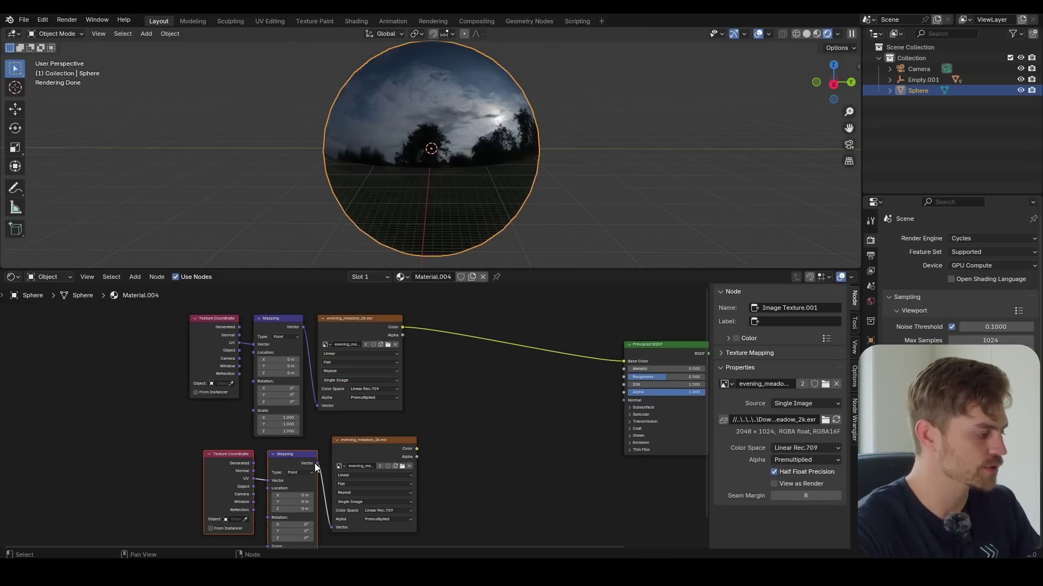
Preview the duplicated sky texture on the sphere and set its mapping node's X rotation to -128°.
scroll(306, 412, "up", 3)
middle_click_drag(396, 424, 390, 393)
left_click(386, 367)
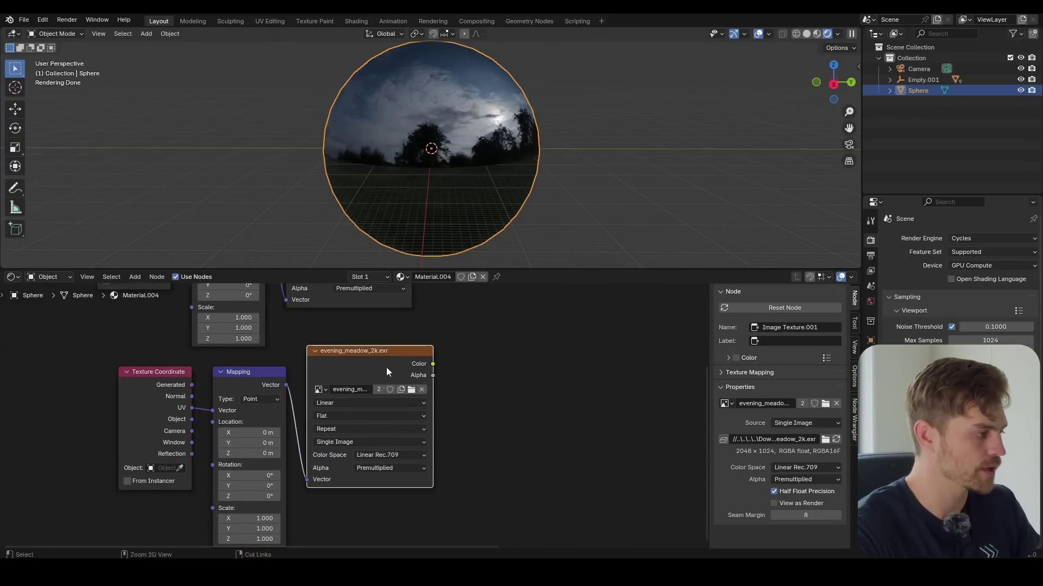
left_click(385, 368, "ctrl+shift")
middle_click_drag(394, 443, 402, 400)
scroll(402, 400, "up", 2)
left_click_drag(245, 397, 244, 397)
key("ctrl+z")
mouse_move(253, 448)
left_mouse_down()
mouse_move(336, 448)
mouse_move(187, 435)
mouse_move(251, 430)
left_mouse_up()
key("ctrl+z")
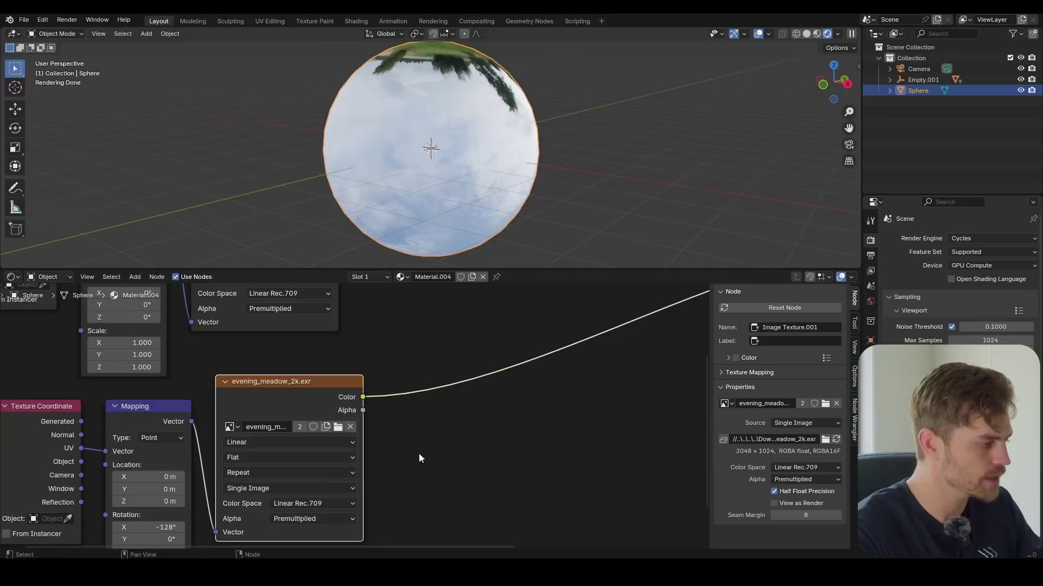
Combine the two sky textures with a color Mix node feeding the base color, and preview the Mix result on the sphere.
scroll(419, 454, "down", 3)
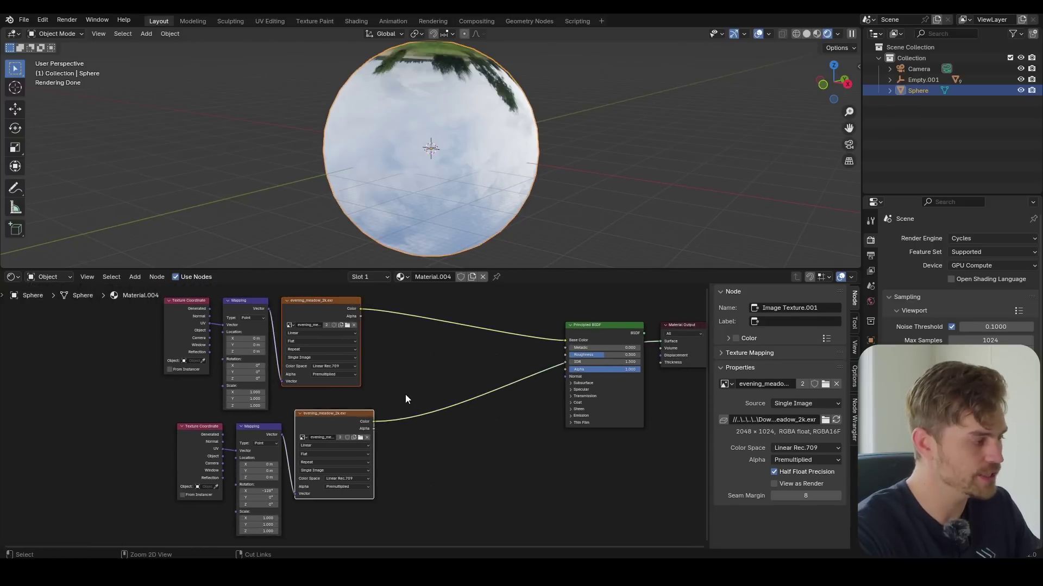
key("ctrl+0")
left_click(594, 332, "ctrl+shift")
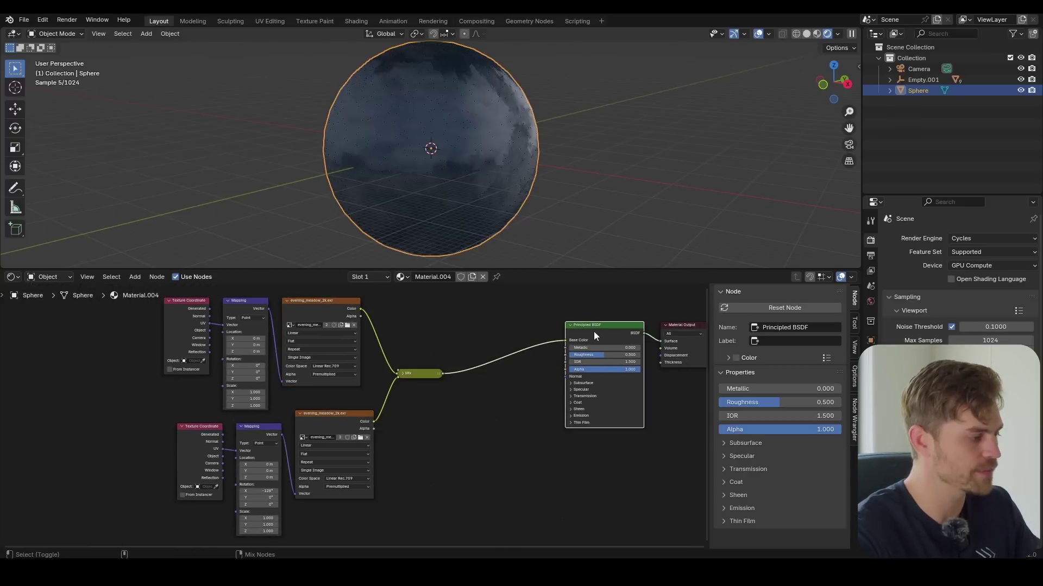
left_click(424, 376, "ctrl+shift")
Set the Mix factor to about 0.458 and inspect the blended sky around the sphere.
scroll(435, 374, "up", 3)
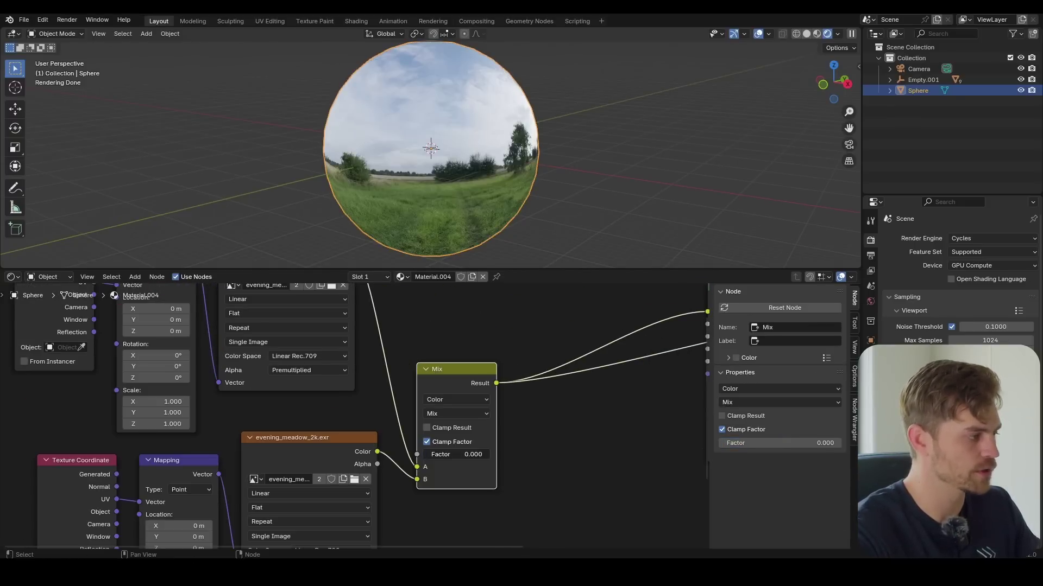
left_click_drag(423, 454, 458, 455)
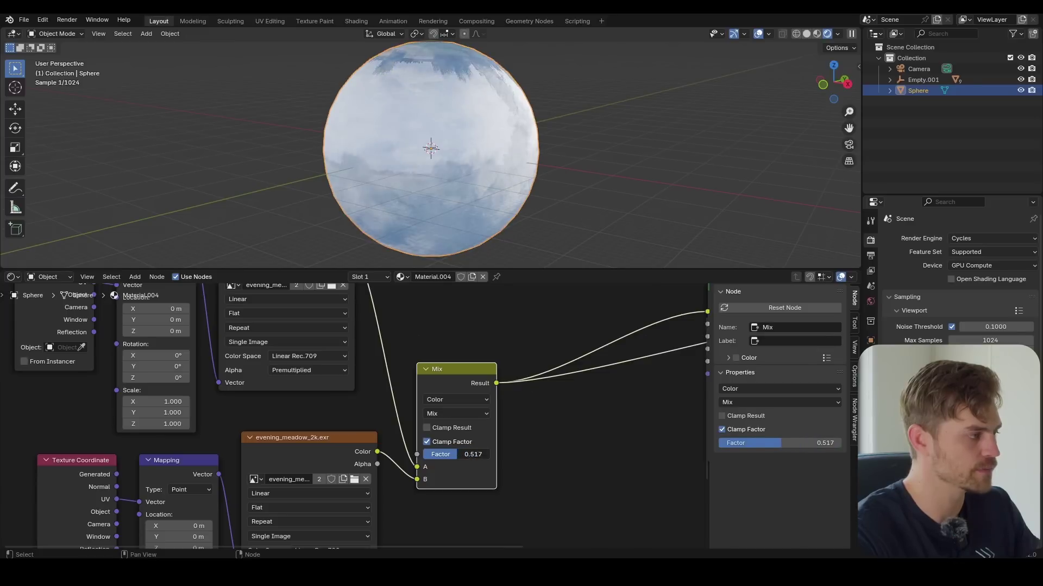
scroll(425, 184, "up", 6)
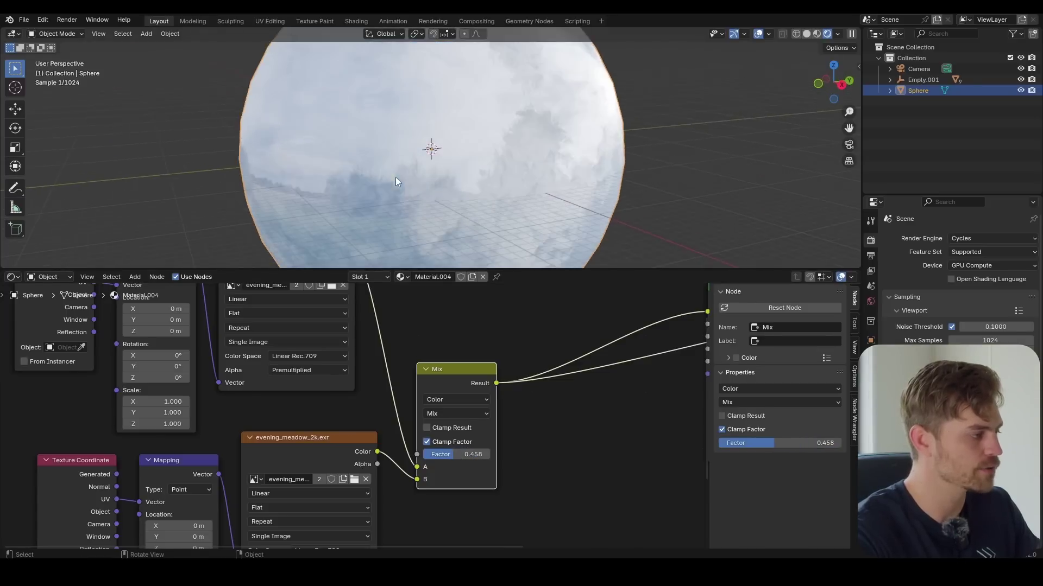
scroll(480, 196, "down", 6)
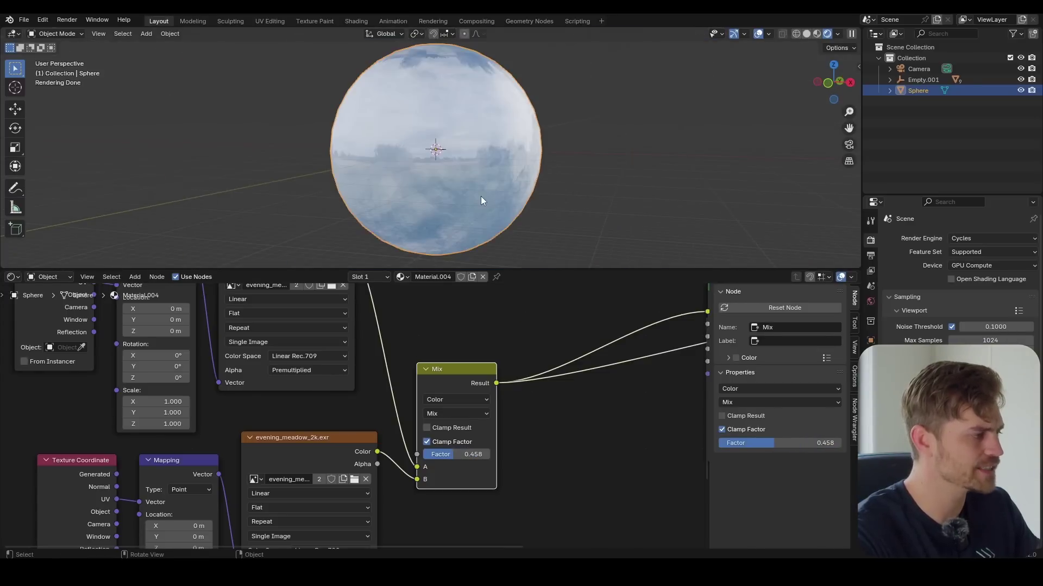
mouse_move(480, 196)
middle_mouse_down()
mouse_move(458, 144)
mouse_move(500, 179)
mouse_move(484, 206)
mouse_move(475, 199)
middle_mouse_up()
scroll(472, 206, "up", 3)
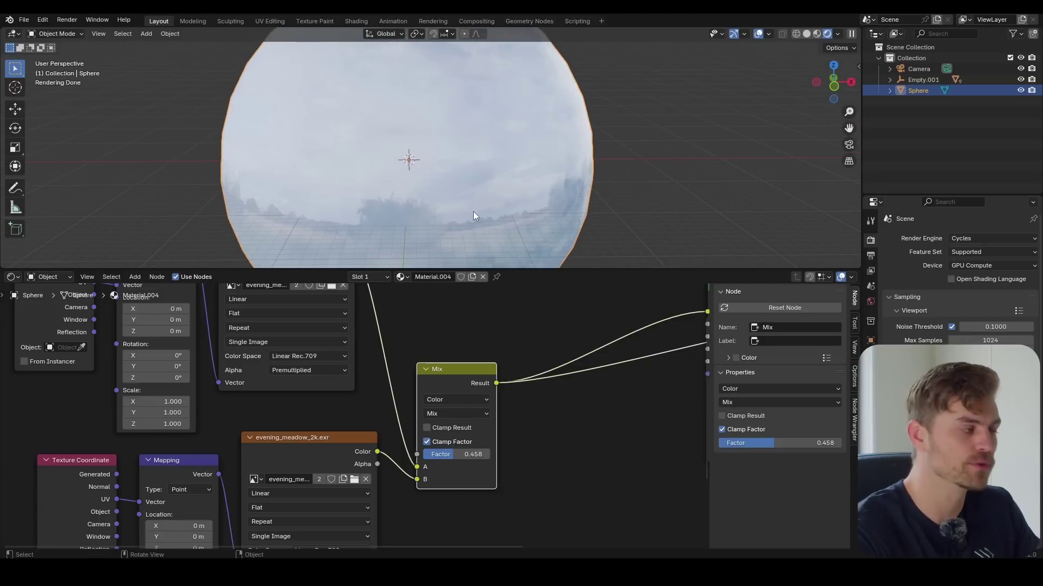
scroll(470, 190, "down", 3)
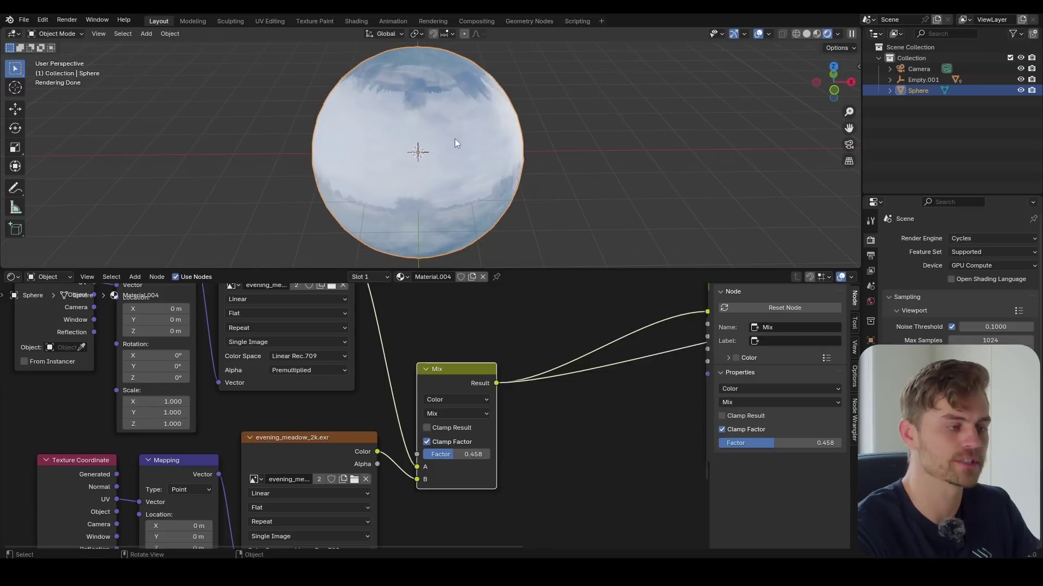
Move the Mix, Principled BSDF and Material Output nodes away from the sky textures to make room between them.
scroll(464, 191, "up", 2)
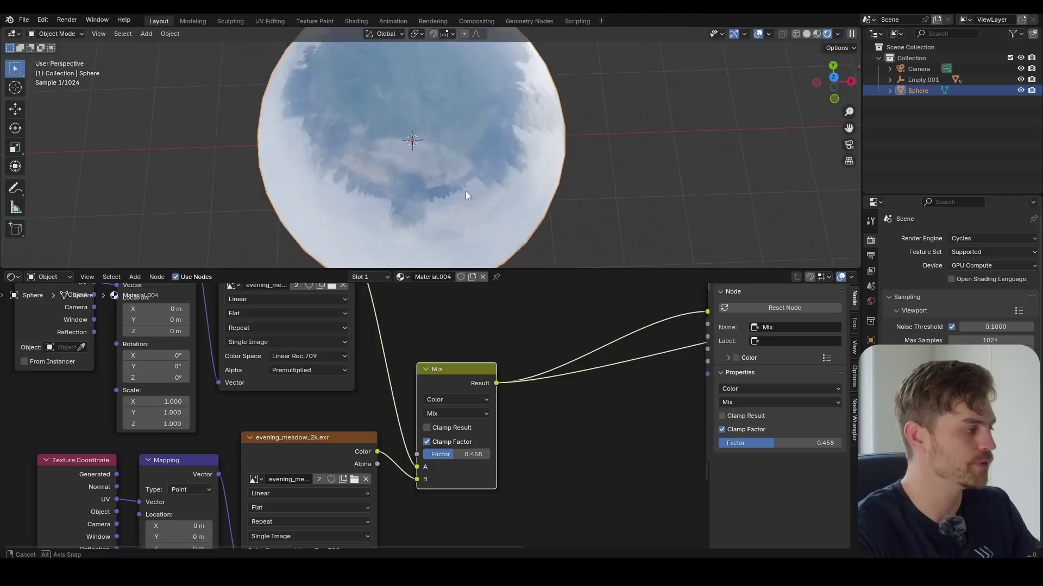
scroll(464, 174, "down", 3)
middle_click_drag(465, 174, 475, 211)
scroll(488, 357, "down", 9)
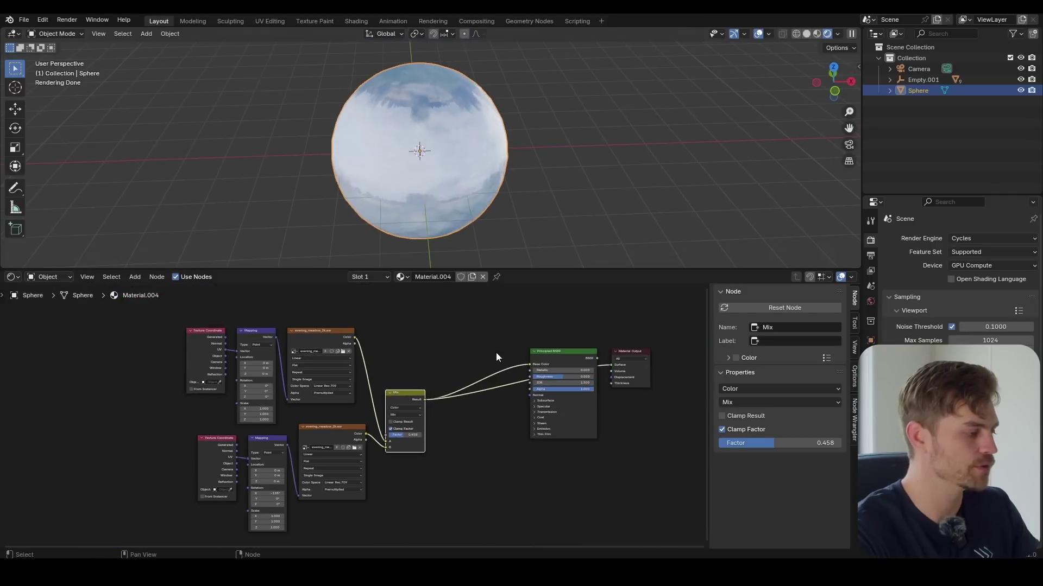
left_click_drag(632, 324, 383, 397)
left_click_drag(399, 392, 531, 390)
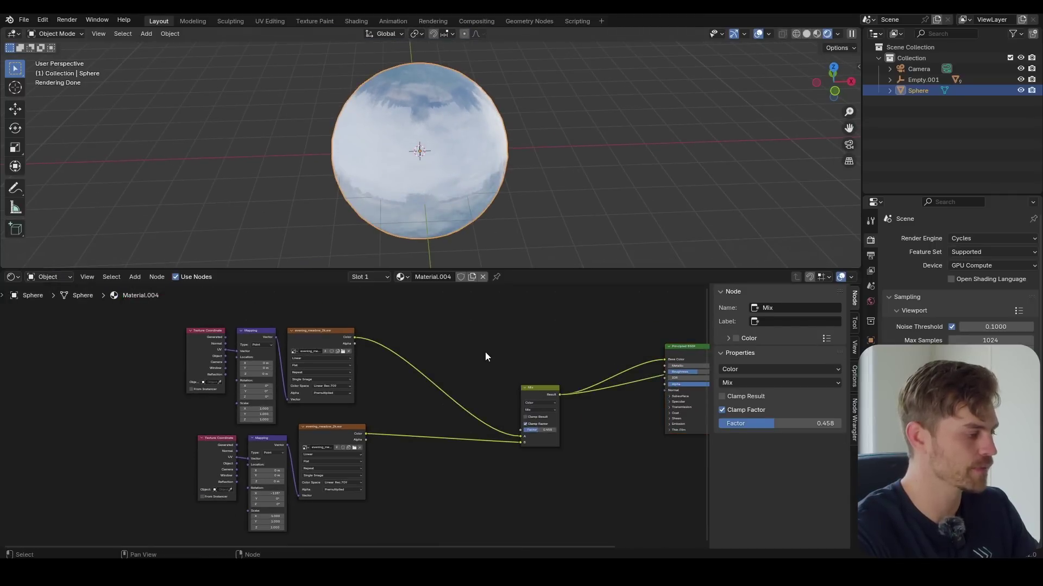
Add a Gradient Texture with texture coordinate and mapping nodes, preview it on the sphere, and set the mapping's Y rotation to 90°.
key("shift+a")
type("gr")
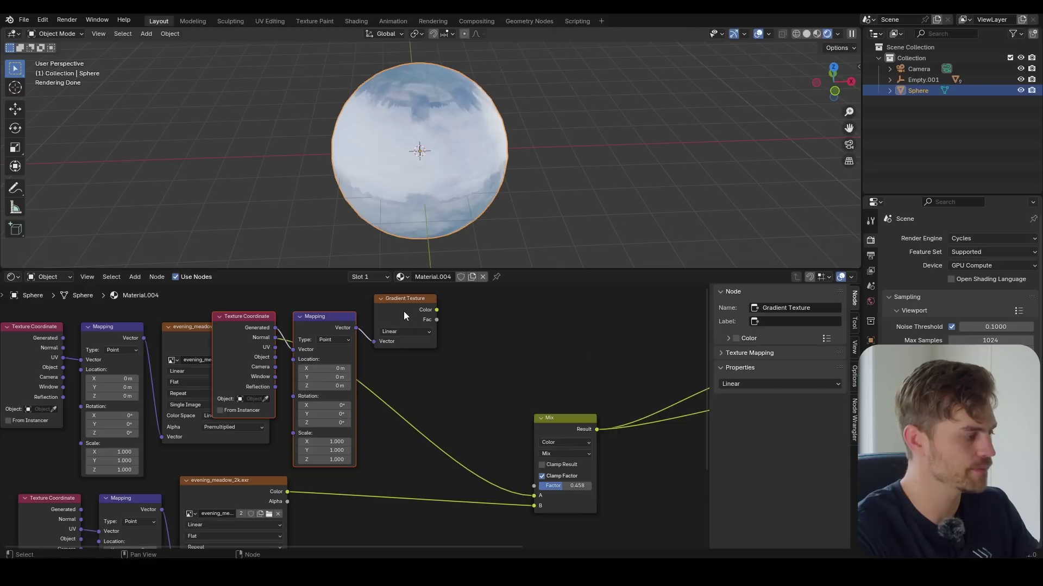
left_click(402, 315, "ctrl+shift")
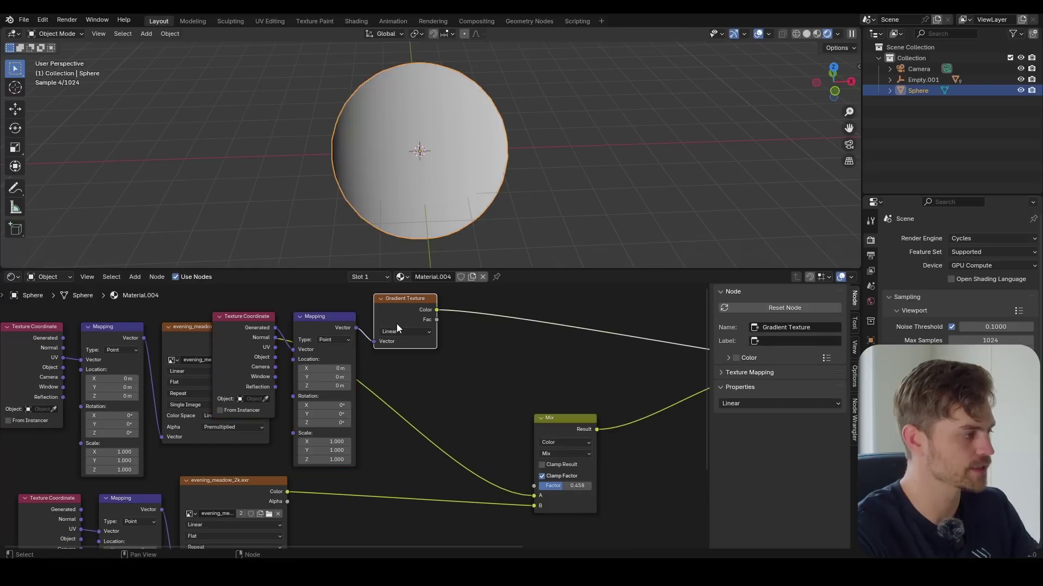
middle_click_drag(358, 376, 361, 366)
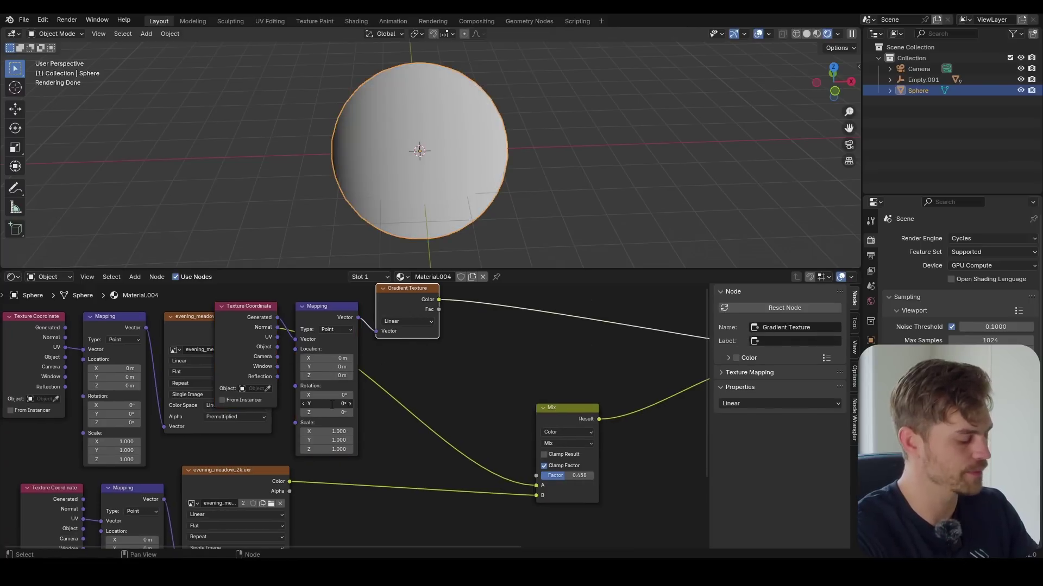
key("Return")
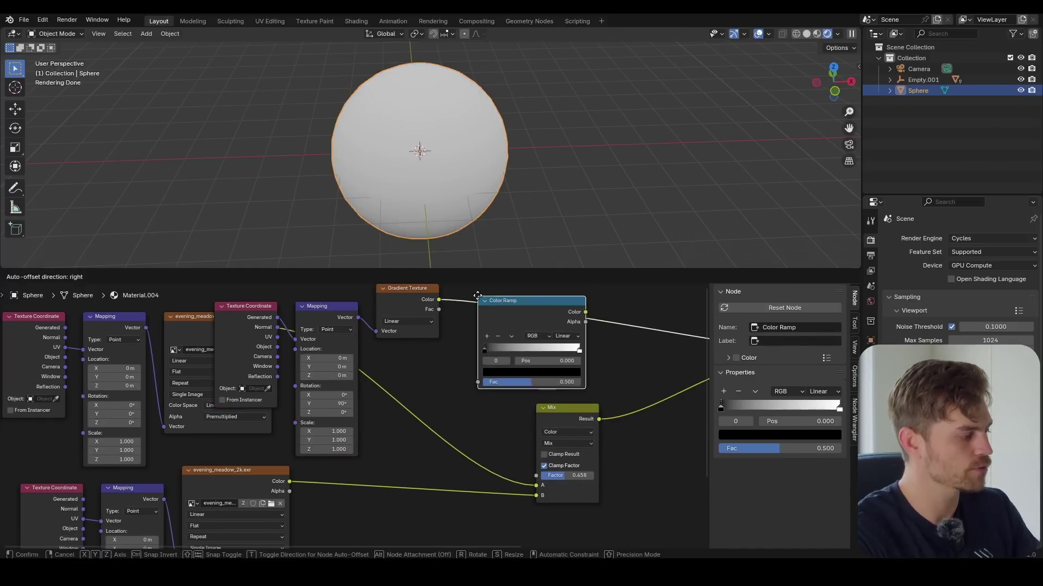
Add a Color Ramp driven by the gradient's Fac output and move its black stop to about 0.577.
left_click(513, 315)
middle_click_drag(513, 314, 404, 308)
left_click_drag(375, 347, 396, 343)
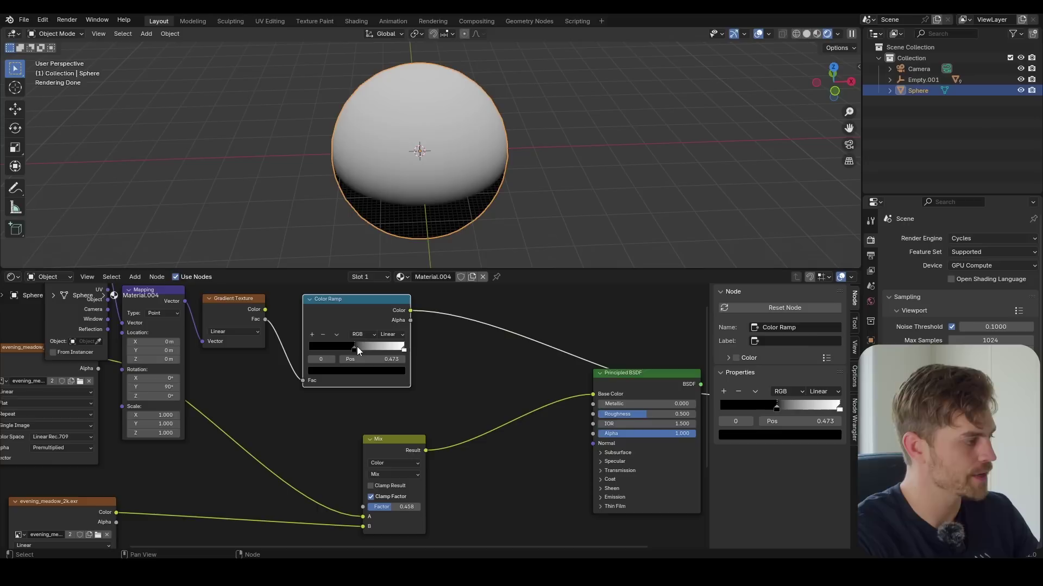
left_click_drag(357, 346, 364, 348)
Drive the Mix factor with the Color Ramp, flipped to run white to black, and adjust its stops with a white one at 0.527.
left_click_drag(410, 311, 408, 400)
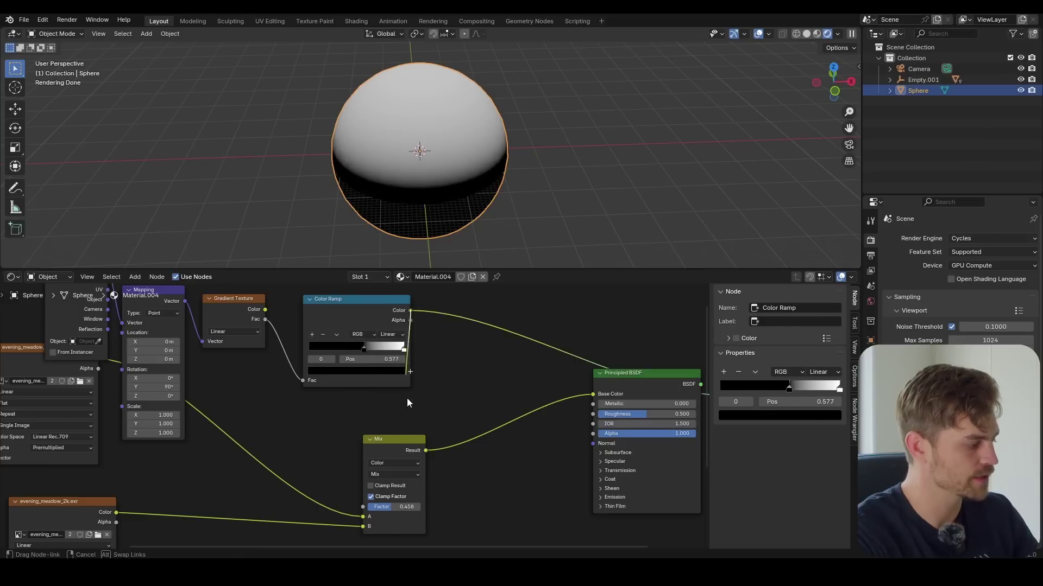
left_click(389, 450, "ctrl+shift")
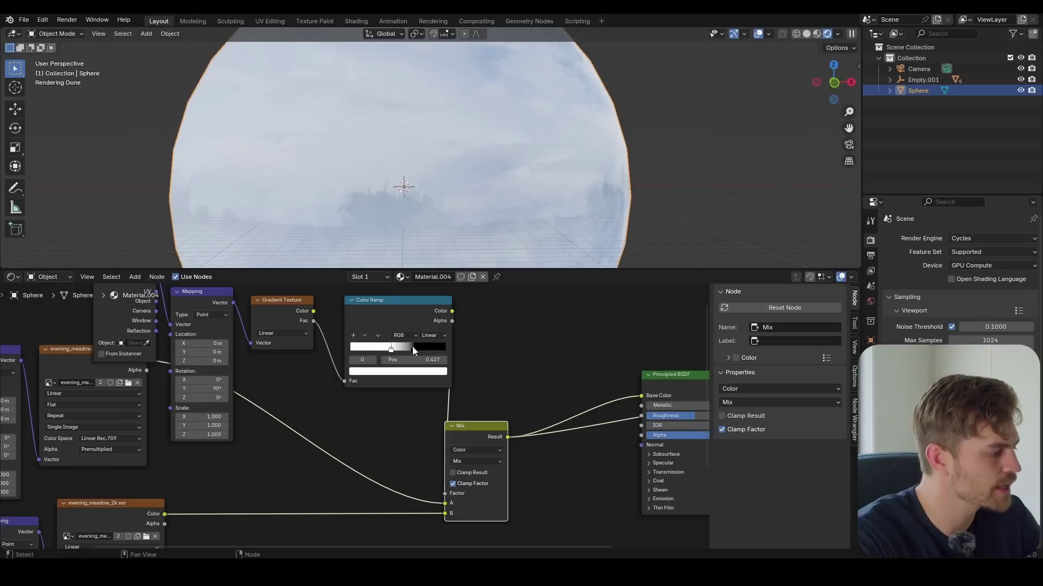
left_click(412, 348)
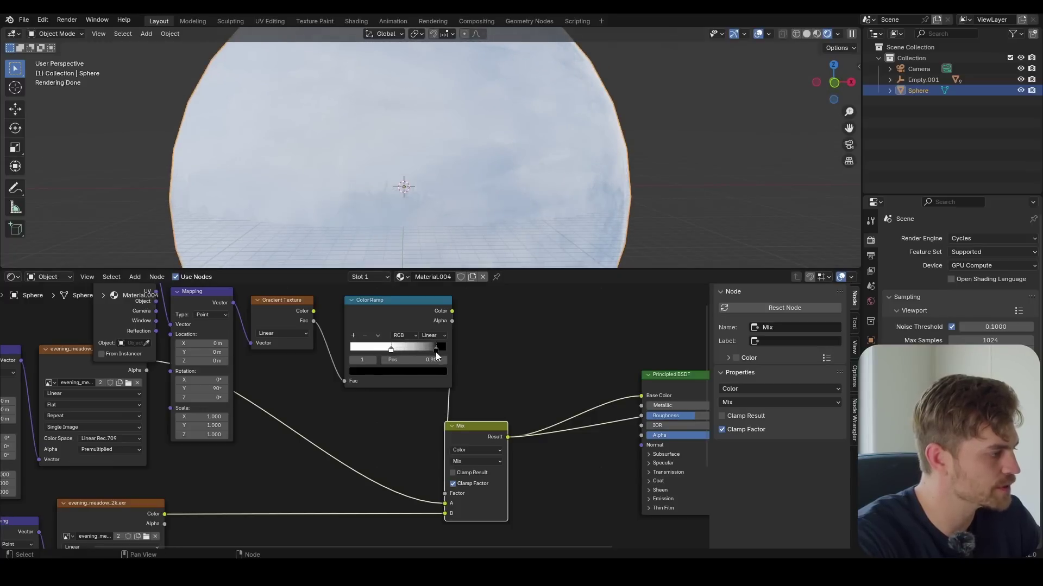
left_click_drag(412, 351, 413, 351)
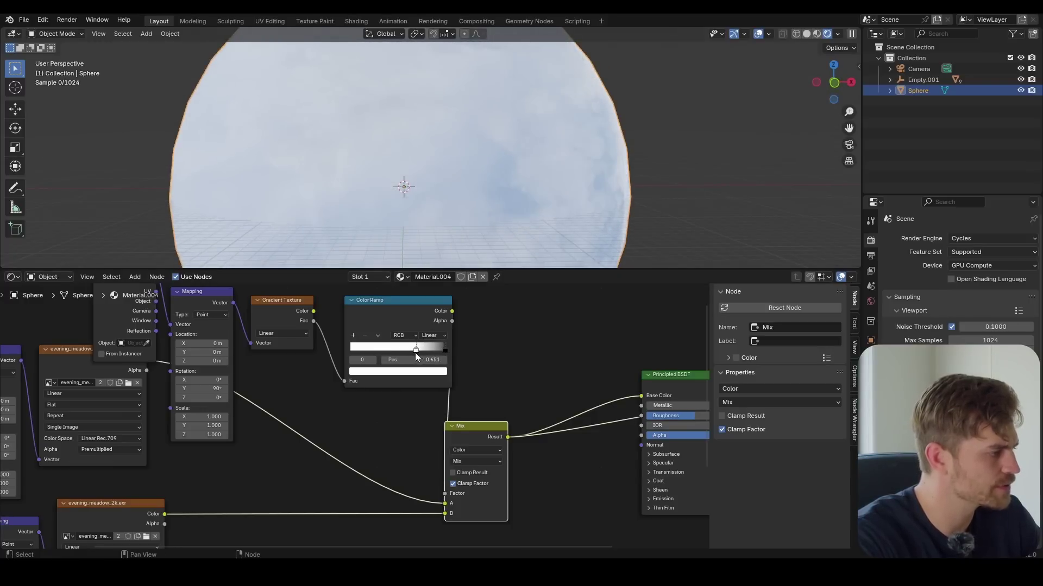
scroll(477, 170, "down", 5)
middle_click_drag(477, 170, 519, 94)
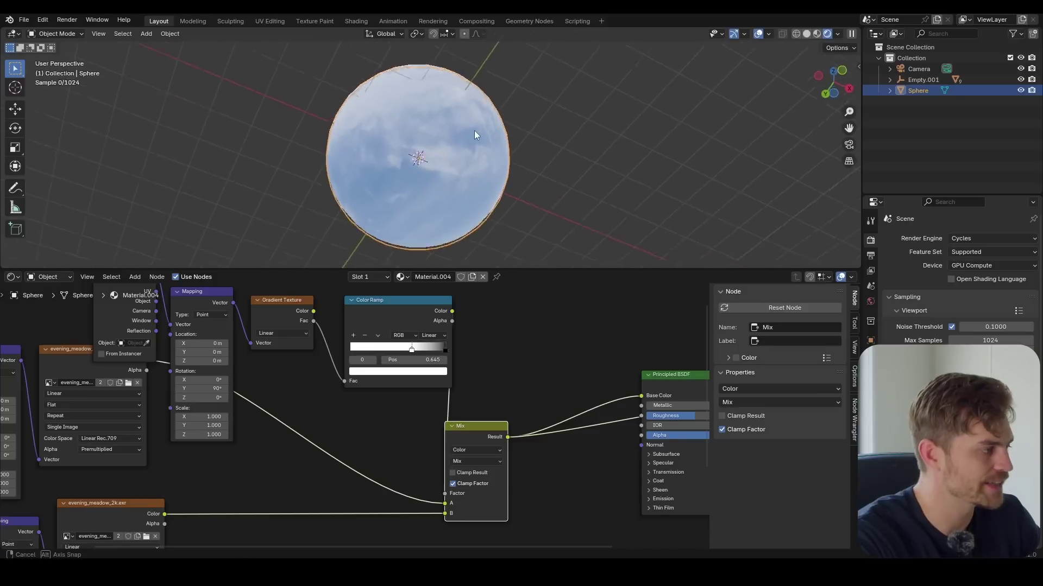
middle_click_drag(478, 133, 637, 179)
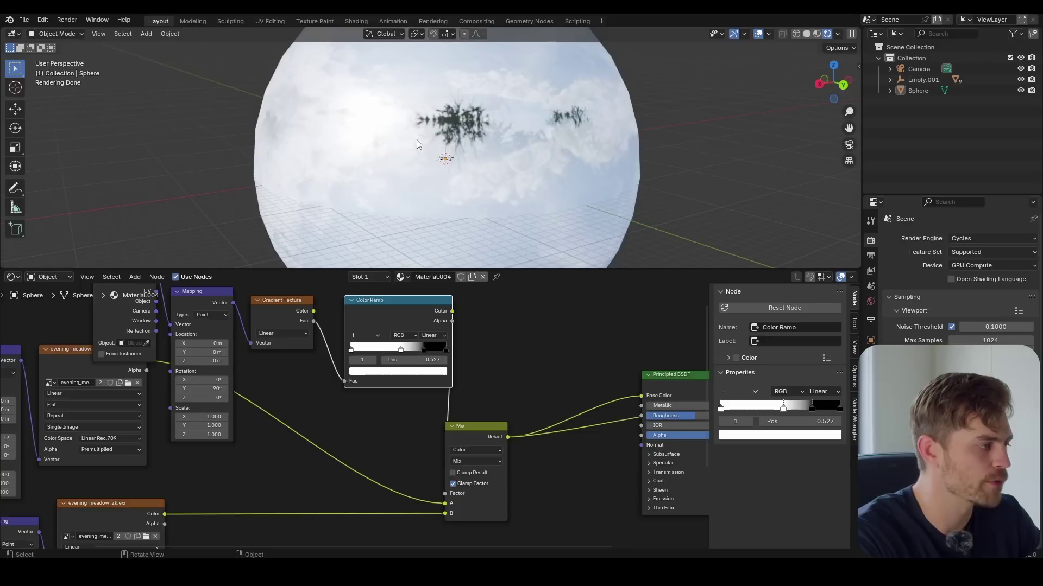
Move the Mix, Principled BSDF and Material Output nodes farther from the Color Ramp and save the file.
scroll(460, 321, "down", 3)
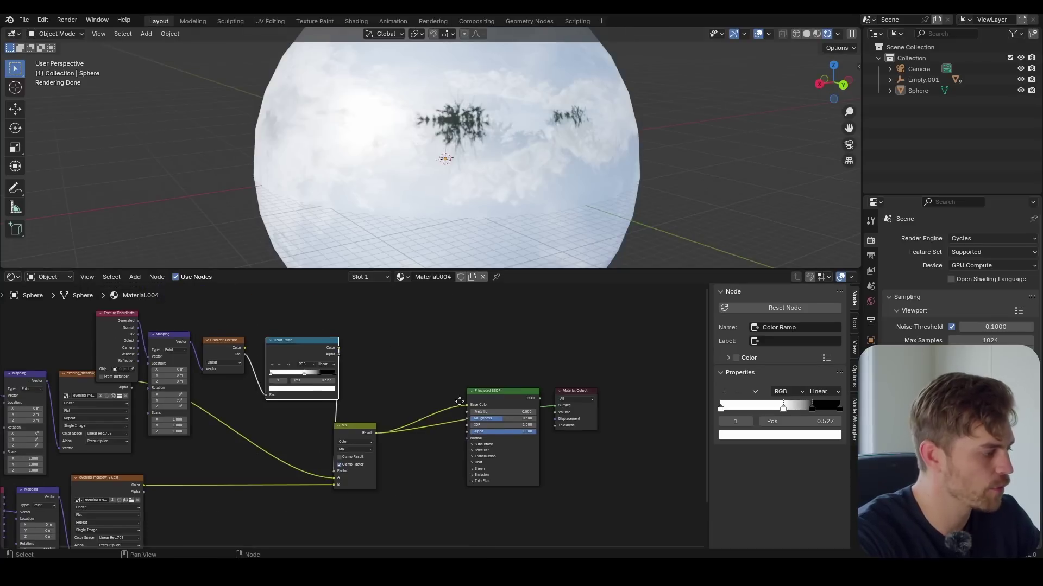
left_click_drag(568, 344, 383, 429)
key("g")
left_click(503, 411)
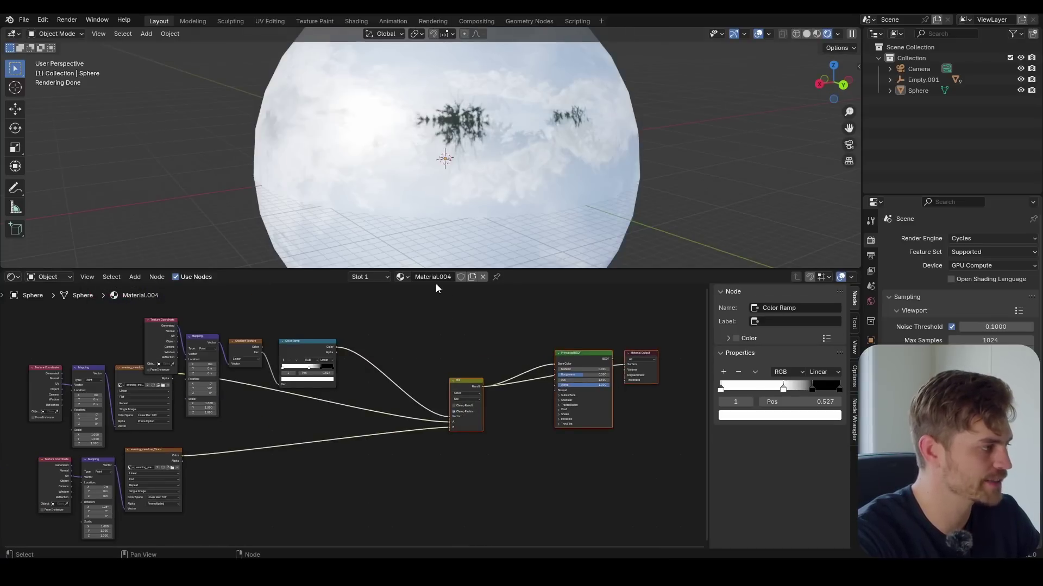
middle_click_drag(492, 158, 494, 113)
key("ctrl+s")
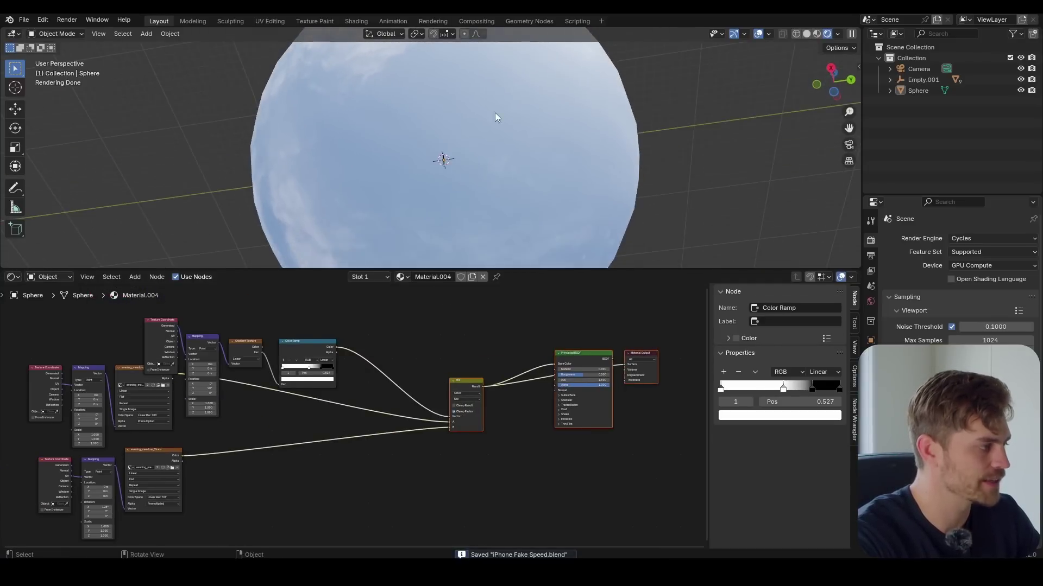
Select the sphere and view the phone against the sky through the scene camera.
scroll(494, 112, "down", 5)
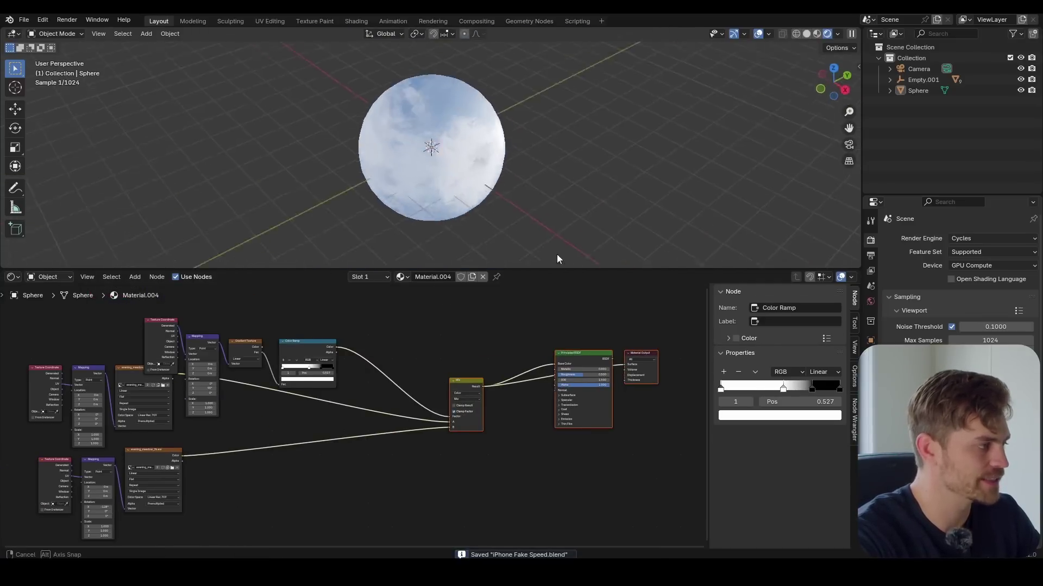
left_click(462, 151)
key("KP_0")
scroll(462, 151, "up", 5)
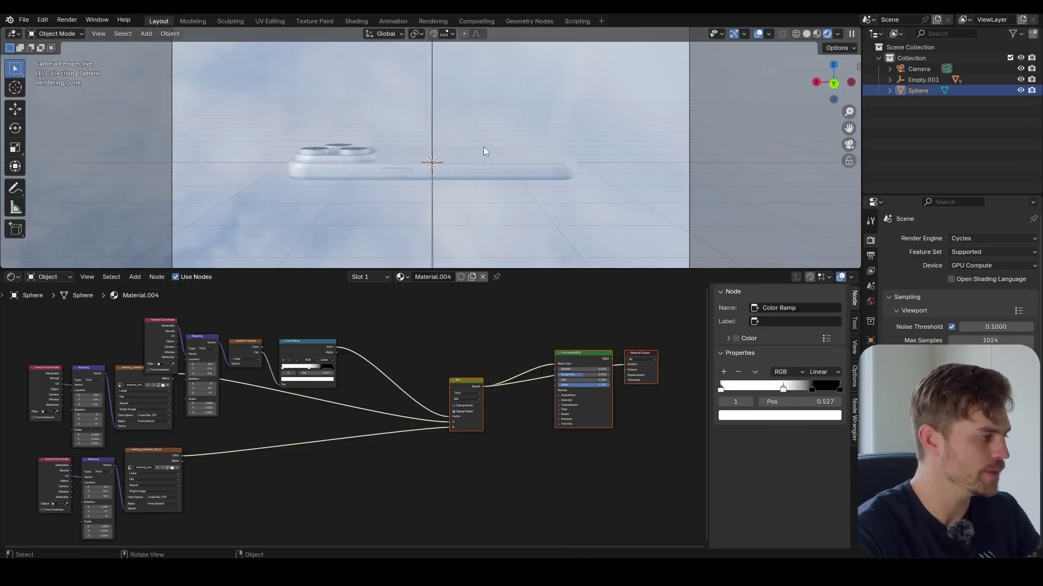
scroll(483, 146, "up", 1)
Reconnect the Principled BSDF output to the Material Output's Surface and reposition the two nodes.
middle_click_drag(509, 382, 329, 413)
scroll(329, 413, "up", 6)
left_click_drag(486, 376, 506, 385)
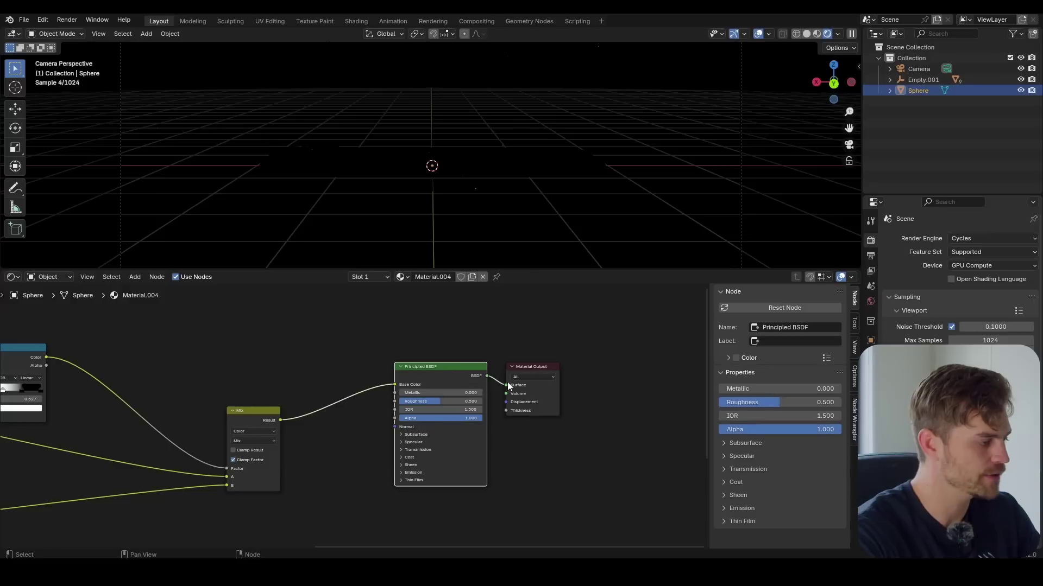
left_click_drag(546, 340, 478, 390)
key("g")
left_click(492, 403)
left_click(486, 371)
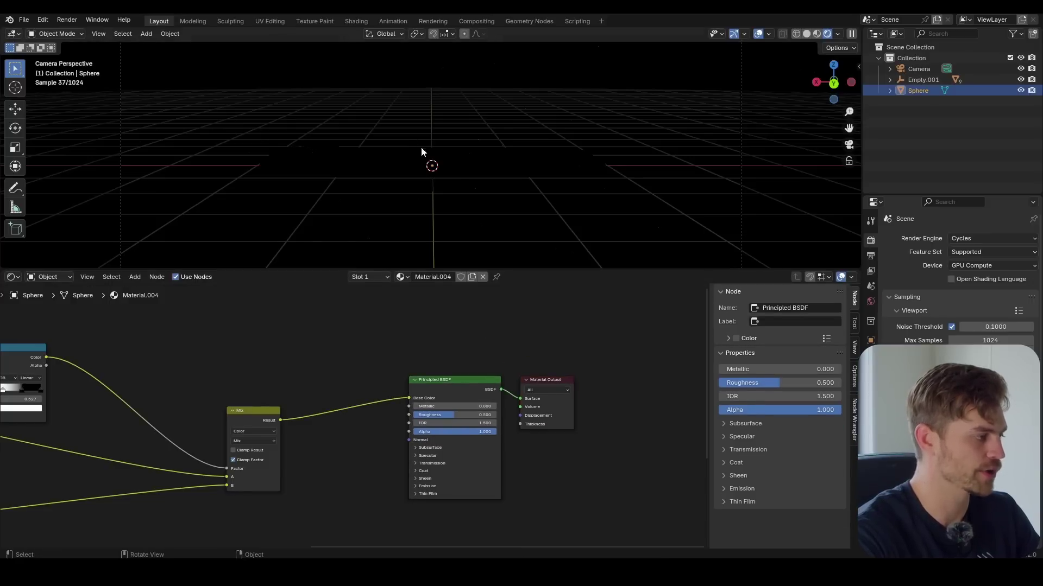
Search the asset library for "3" and add the 3 Point Lighting Side collection around the phone.
scroll(421, 148, "down", 2)
left_click(11, 277)
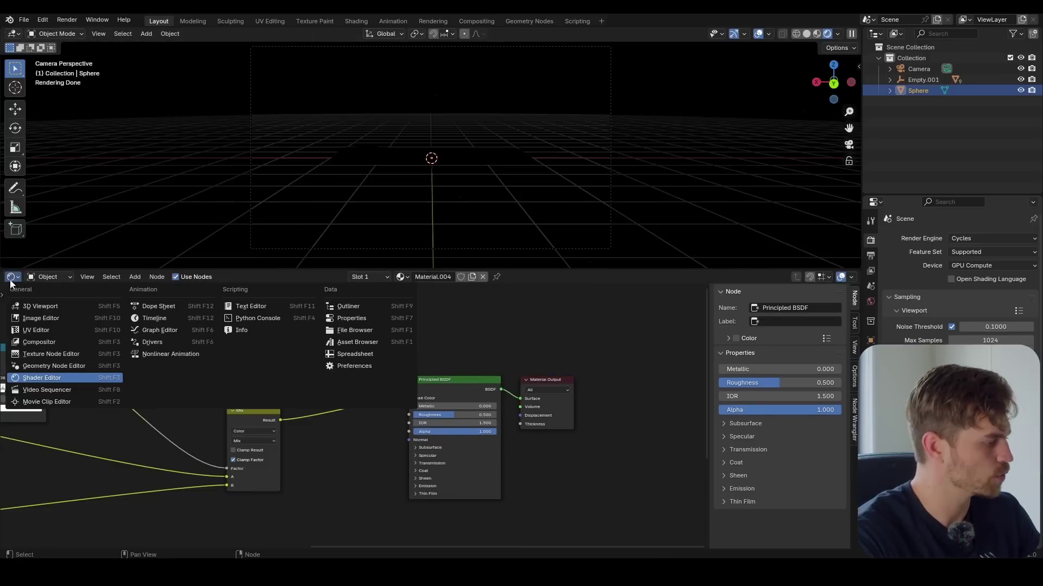
left_click(368, 343)
type("3")
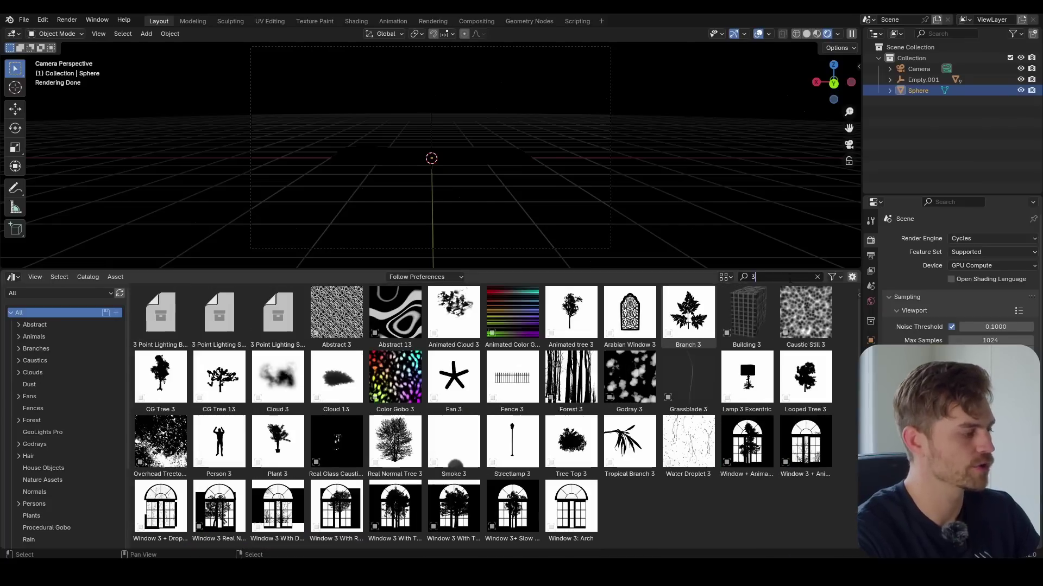
left_click_drag(211, 324, 353, 180)
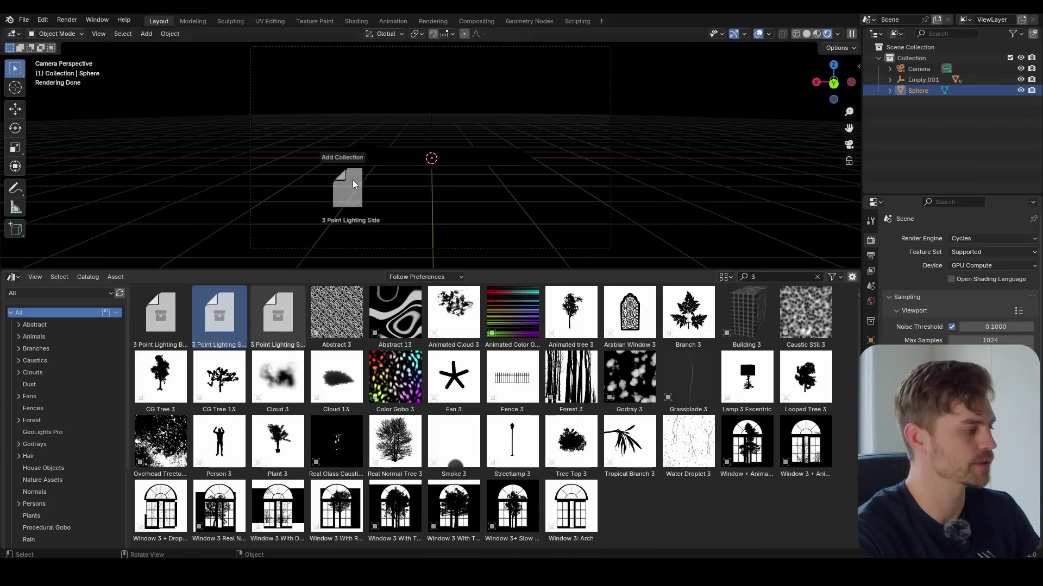
left_click_drag(444, 149, 445, 155)
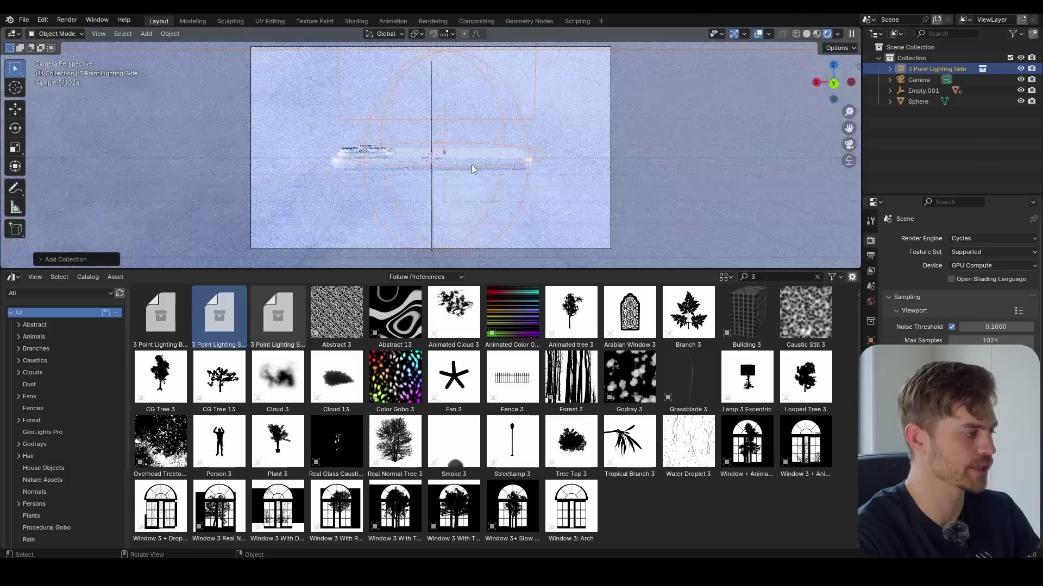
middle_click_drag(471, 165, 488, 174)
middle_click_drag(529, 145, 446, 137)
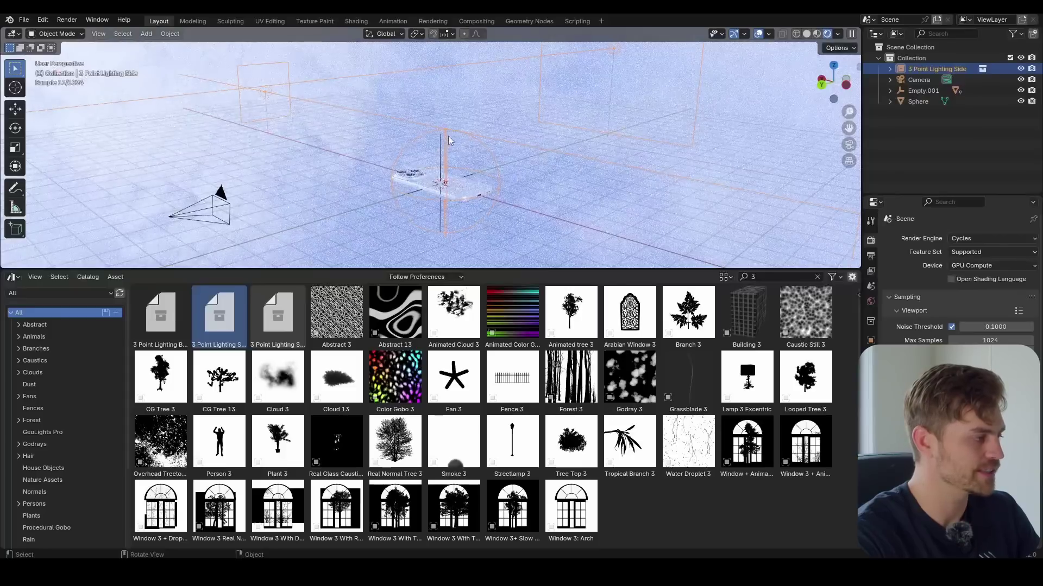
key("r")
key("x")
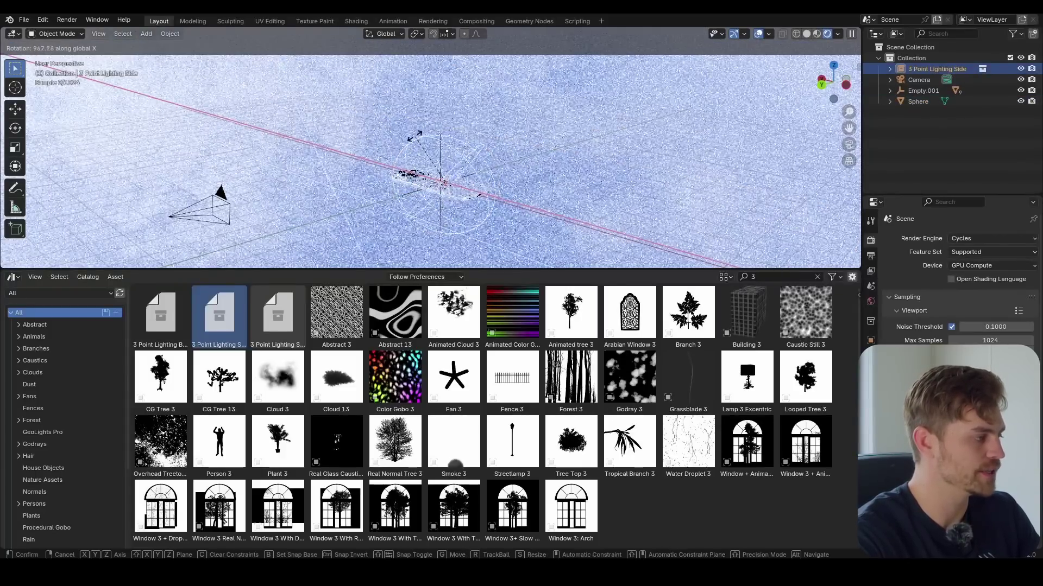
right_click(516, 209)
Replace the asset browser with the Timeline and insert a keyframe for the lighting collection at frame 1.
left_click(13, 277)
left_click(145, 320)
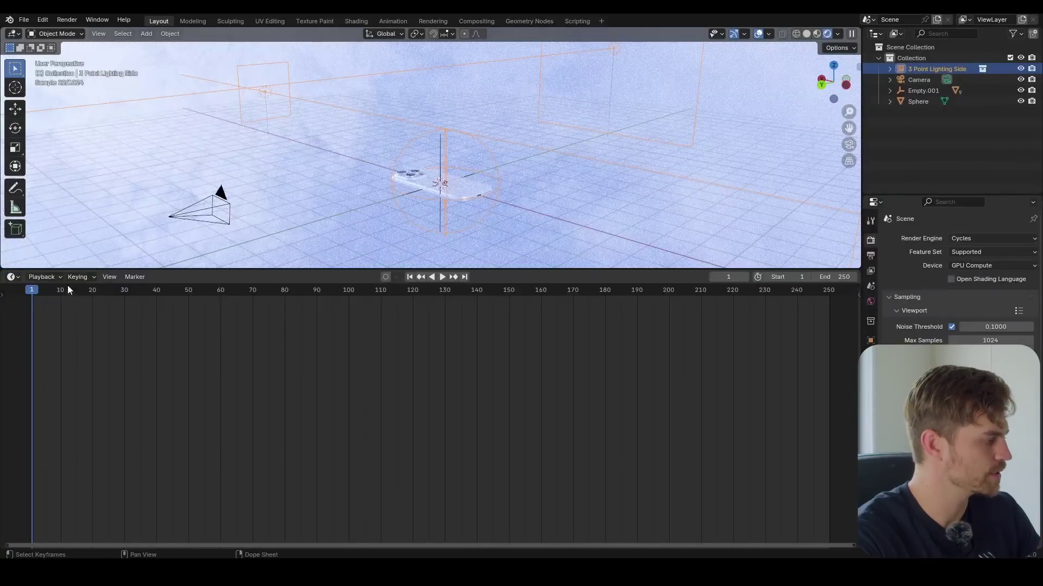
key("i")
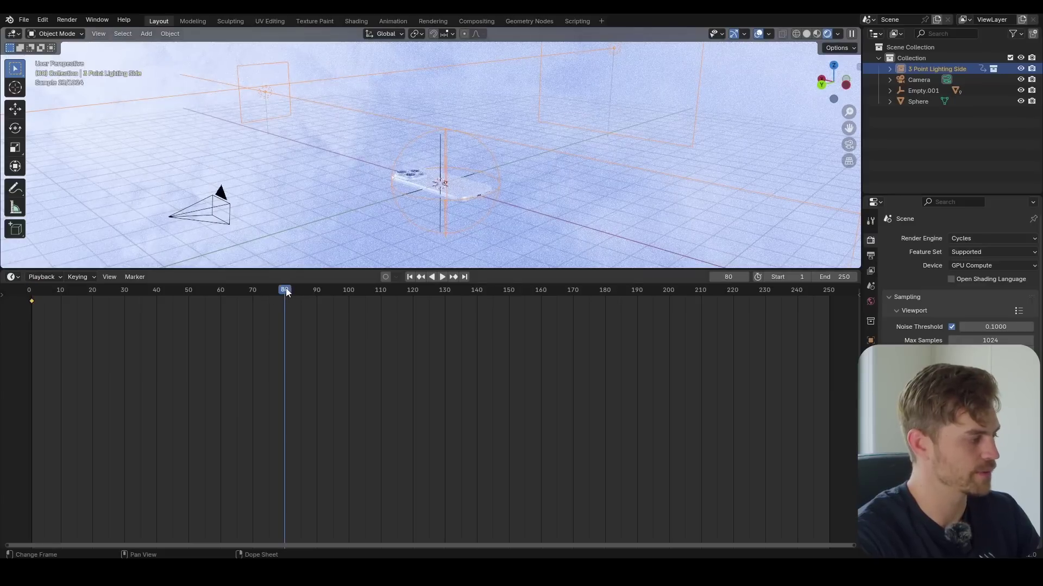
At frame 80, rotate the lighting collection several turns around the global X axis and insert a second keyframe.
key("r")
key("x")
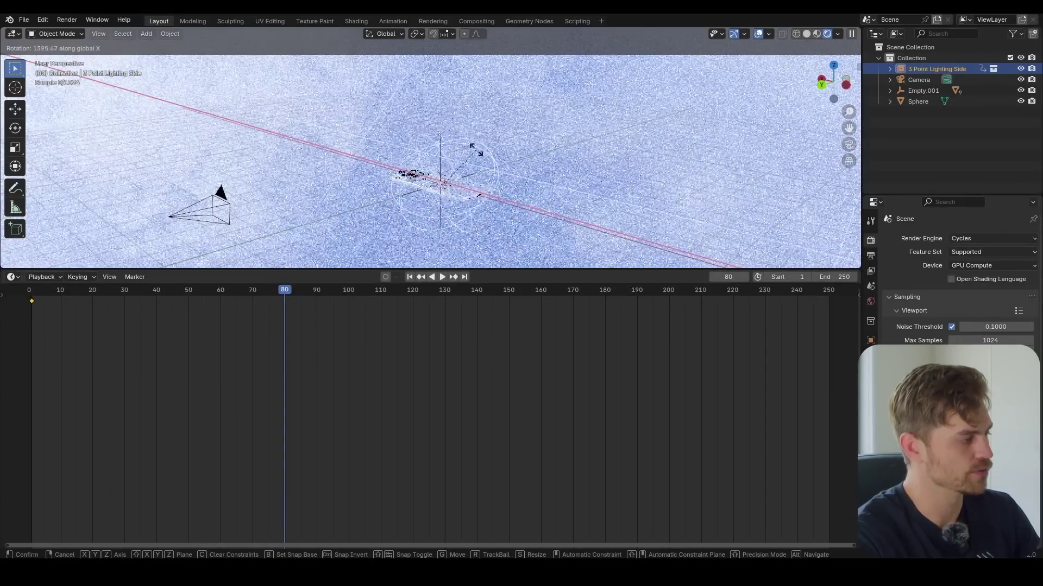
left_click(544, 159)
key("i")
Select both lighting keyframes and change their interpolation mode.
left_click_drag(313, 339, 27, 299)
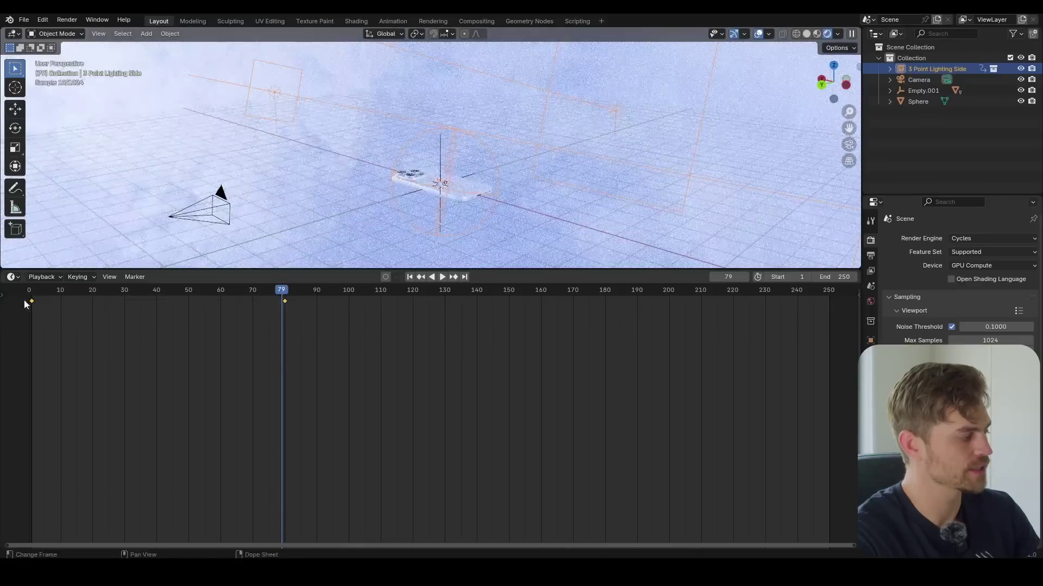
key("t")
left_click(44, 320)
Play the lighting animation from frame 1 through the camera, stop playback and save the file.
left_click(32, 293)
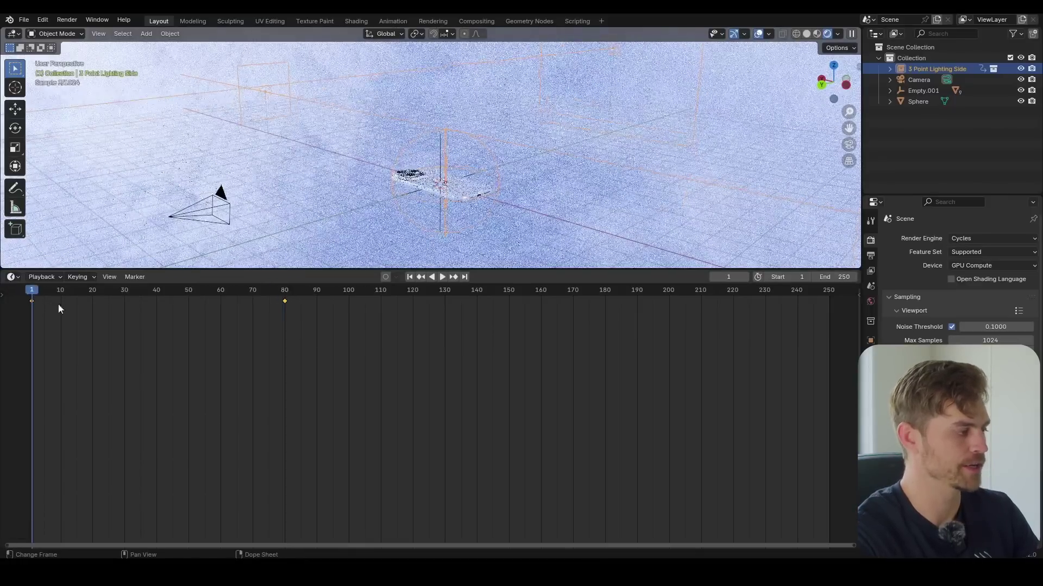
key("space")
key("KP_0")
scroll(453, 154, "up", 6)
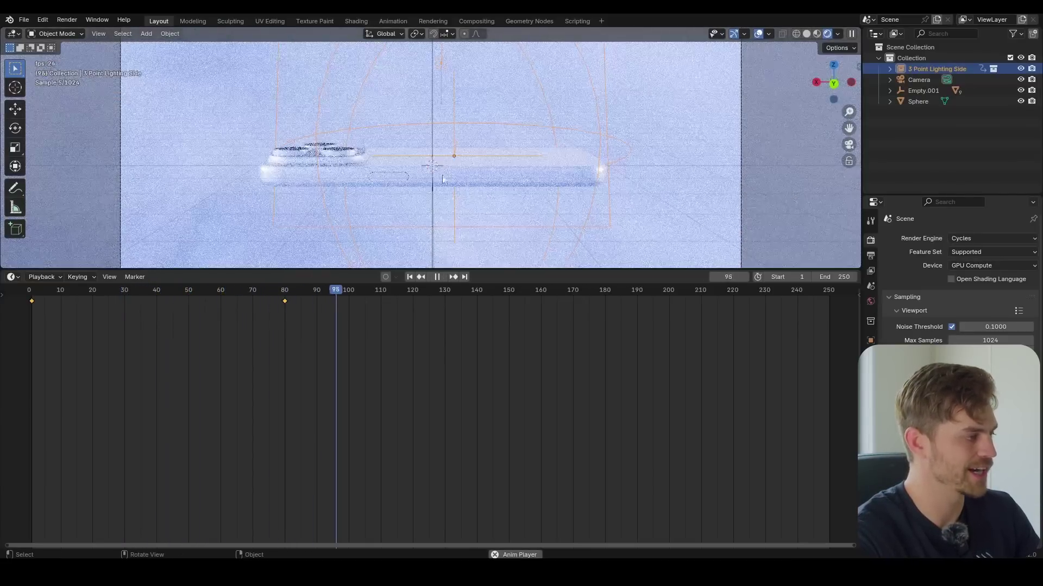
key("space")
scroll(436, 166, "down", 3)
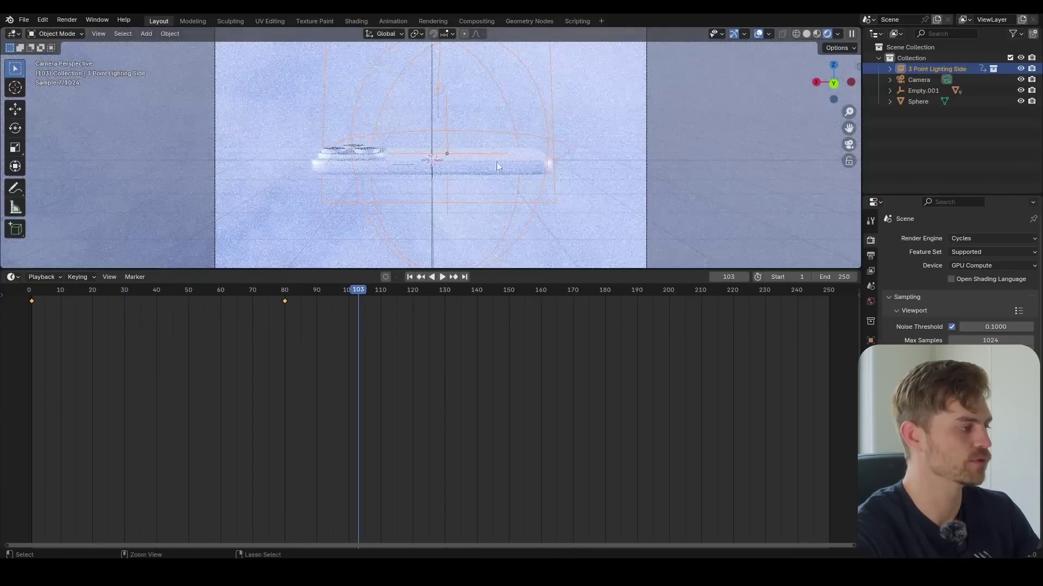
key("ctrl+s")
Select the sky sphere and replace the Timeline with the Shader Editor showing its material.
left_click(600, 80)
scroll(600, 80, "down", 5)
middle_click_drag(597, 114, 599, 122, "shift")
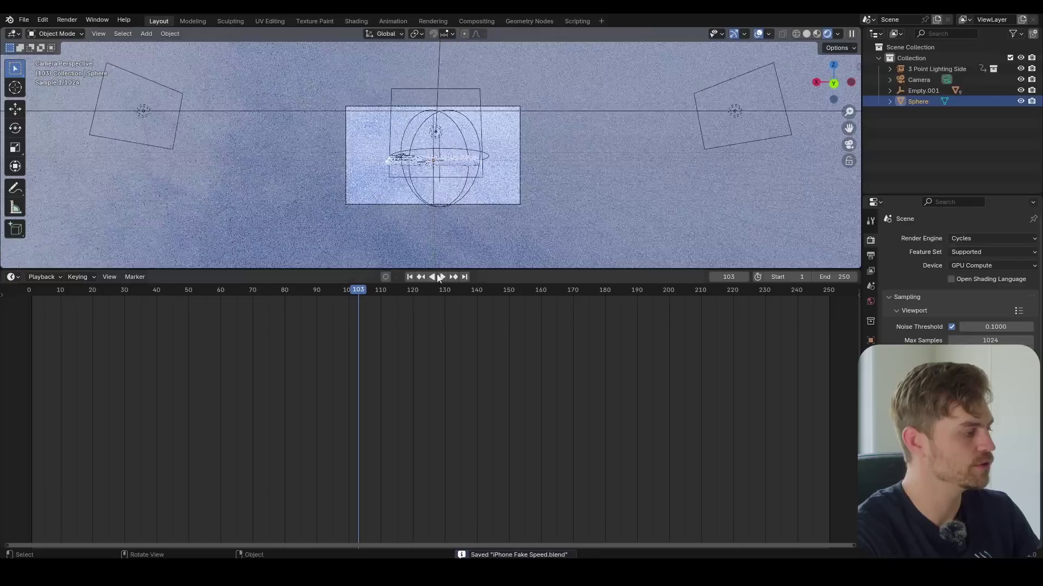
left_click(12, 277)
left_click(42, 377)
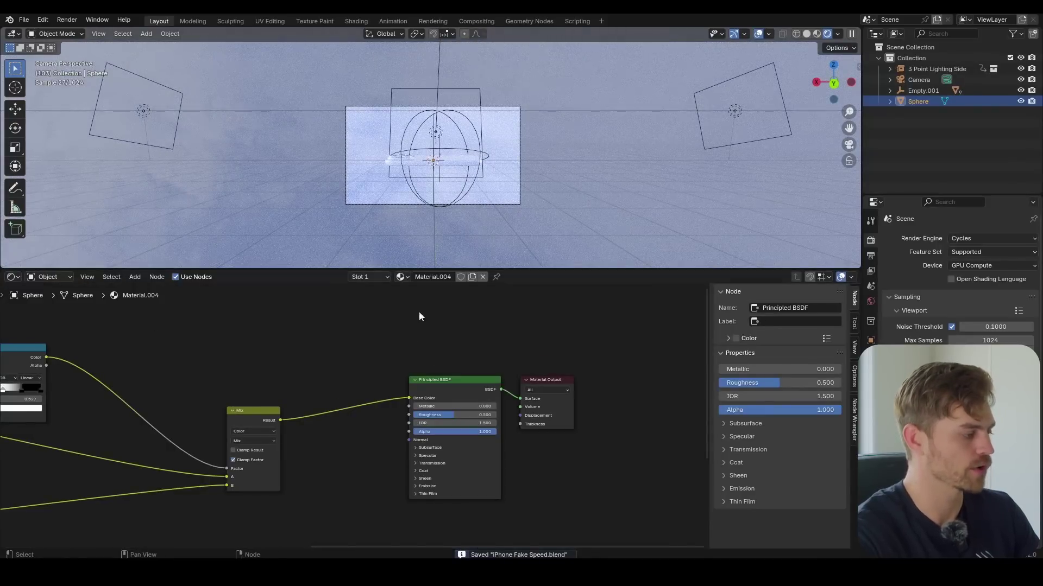
Set the Principled BSDF roughness to 1 and insert a Hue/Saturation/Value node between the Mix result and the Base Color.
scroll(414, 383, "up", 2)
key("shift+a")
type("hue")
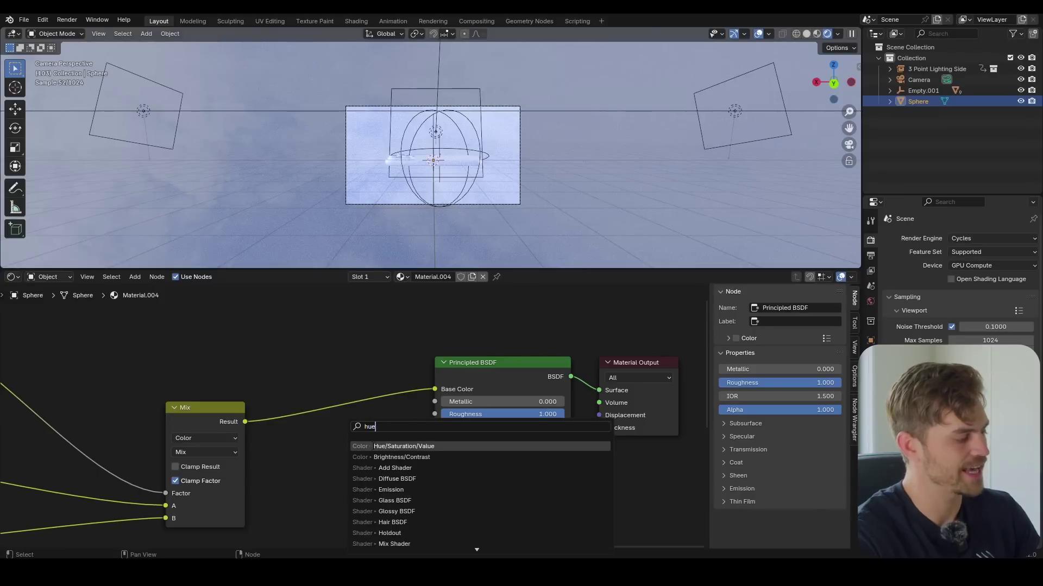
key("Return")
left_click(337, 412)
scroll(337, 411, "up", 2)
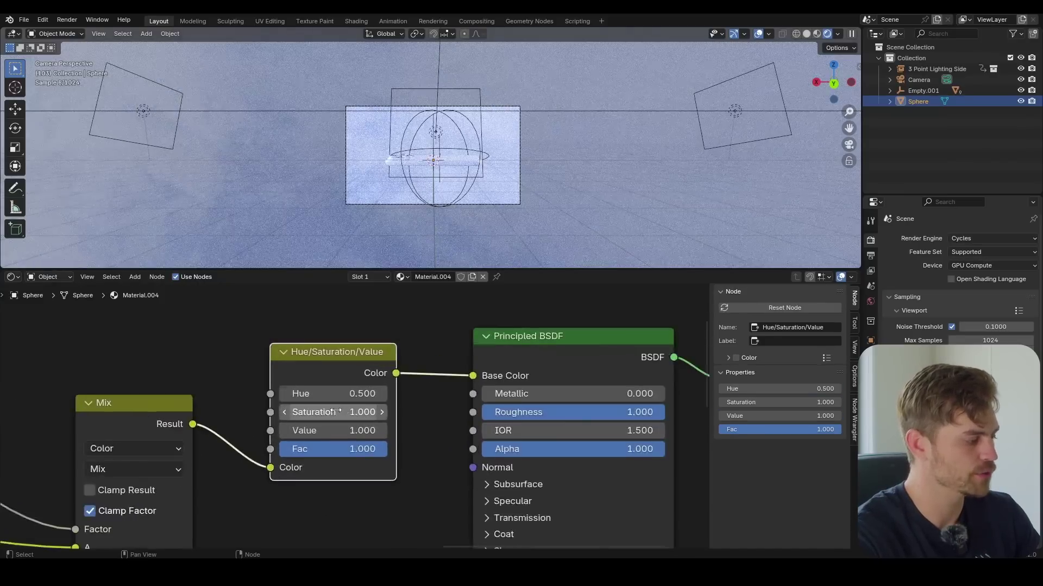
Lower the Hue/Saturation/Value node's Value to 0.280, hide the viewport overlays and fine-tune the Value against the phone.
left_click_drag(333, 412, 362, 431)
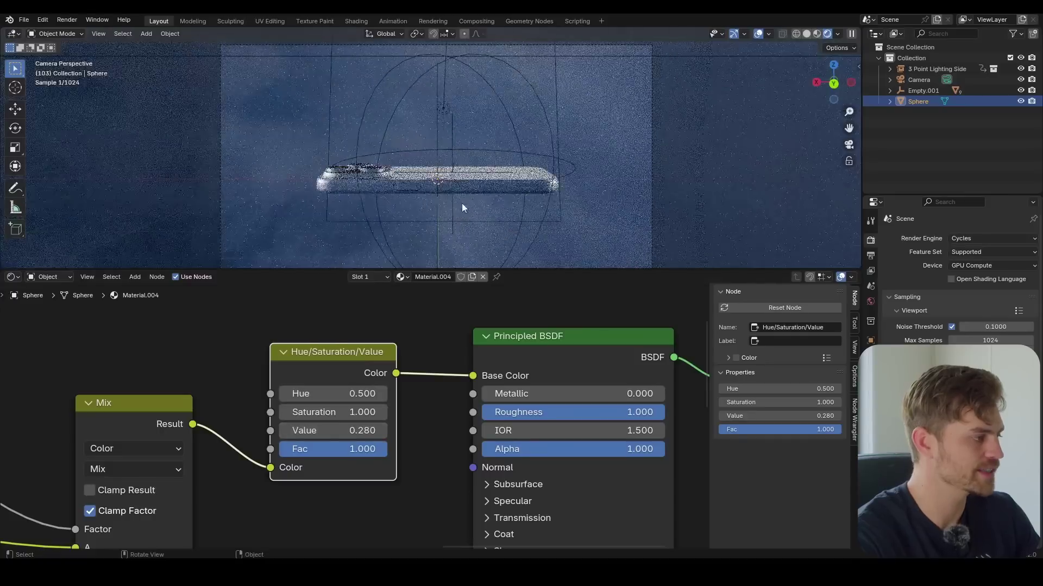
left_click(759, 34)
scroll(477, 213, "down", 1)
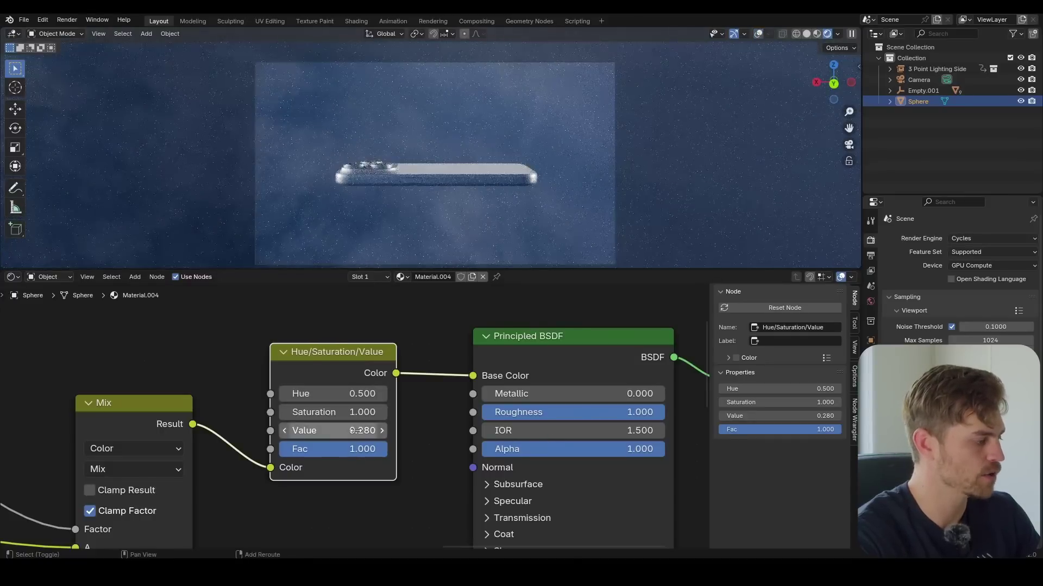
left_click_drag(355, 431, 372, 431)
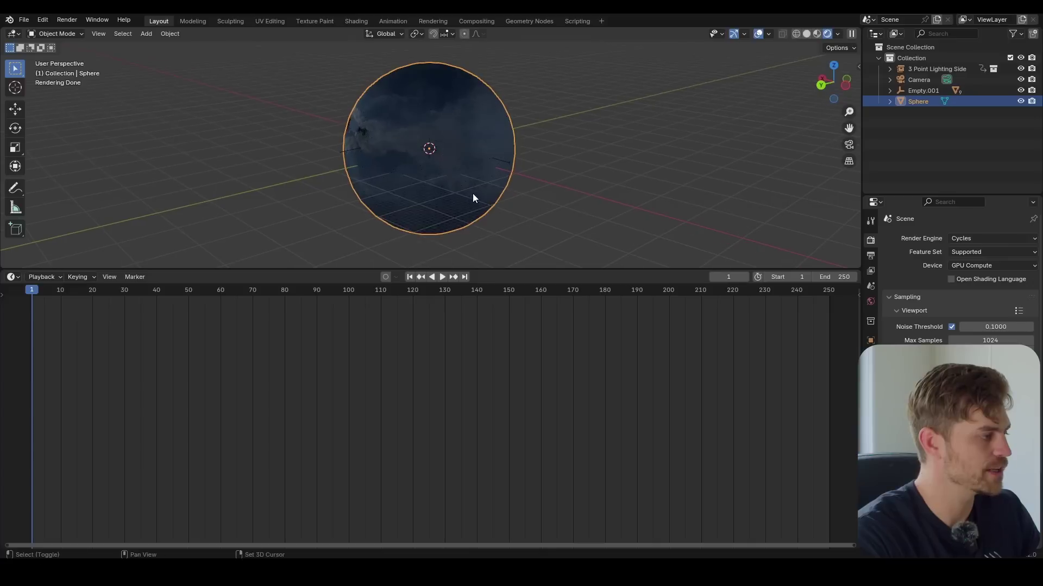
Add a cube empty at the scene centre and scale it up until it encloses the sky sphere.
key("shift+a")
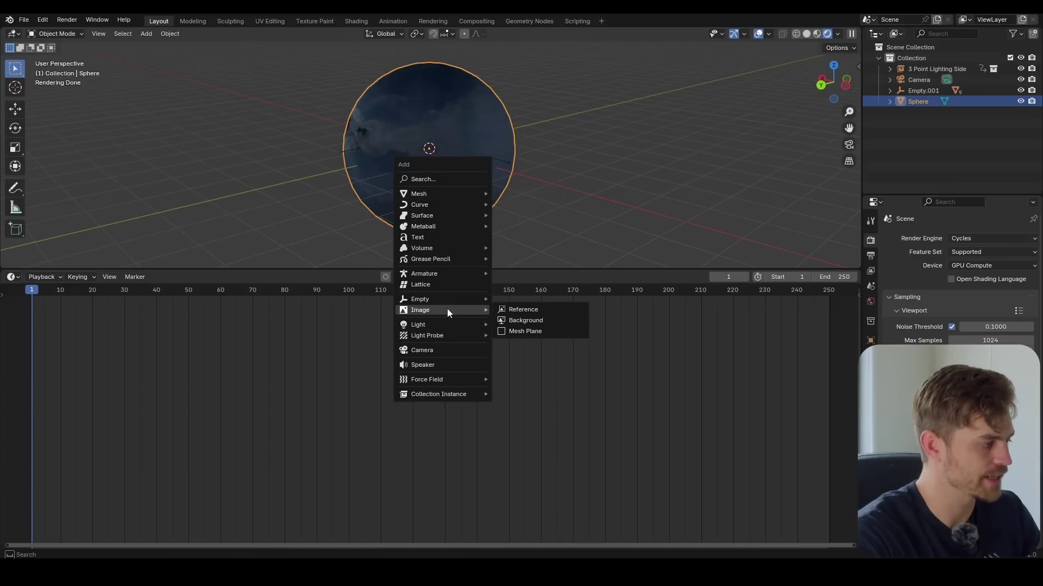
mouse_move(462, 299)
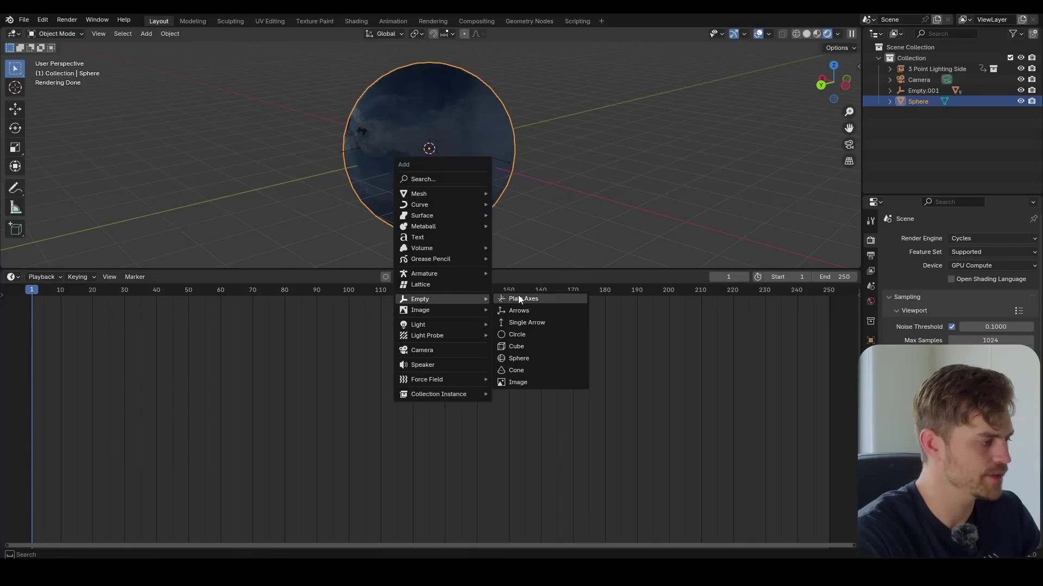
left_click(538, 346)
key("s")
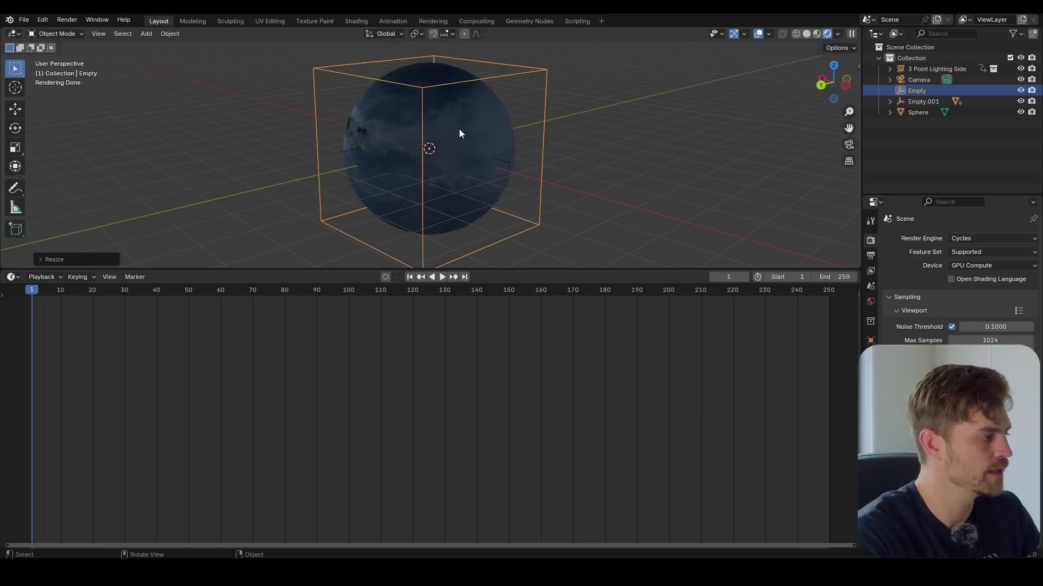
Parent the sky sphere to the cube empty.
left_click(475, 108)
left_click(539, 71, "shift")
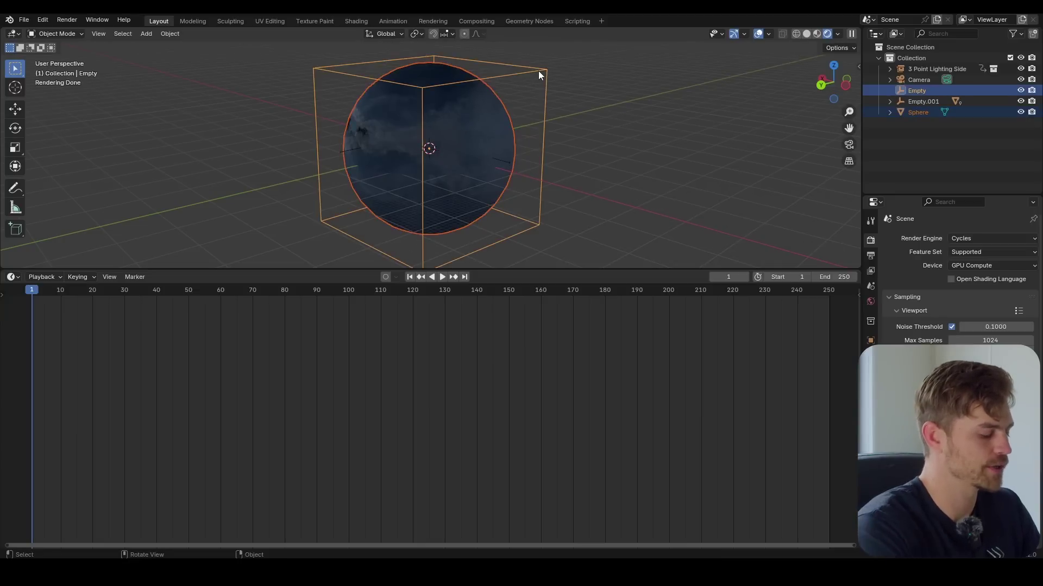
key("ctrl+p")
left_click(539, 70)
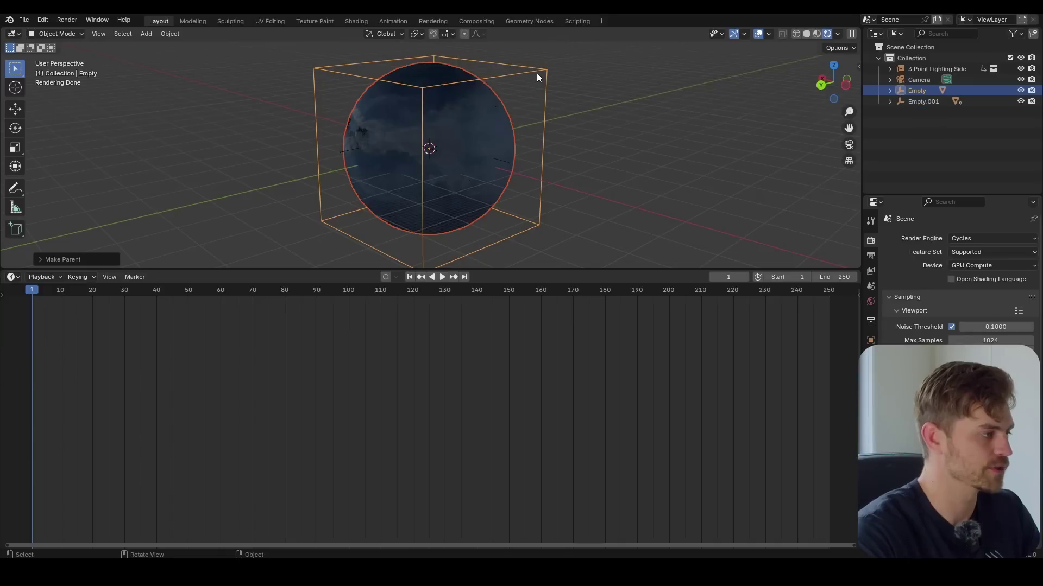
Select only the cube empty and insert a keyframe for it at frame 1.
left_click(536, 73)
key("r")
right_click(537, 100)
middle_click_drag(537, 105, 477, 155)
key("i")
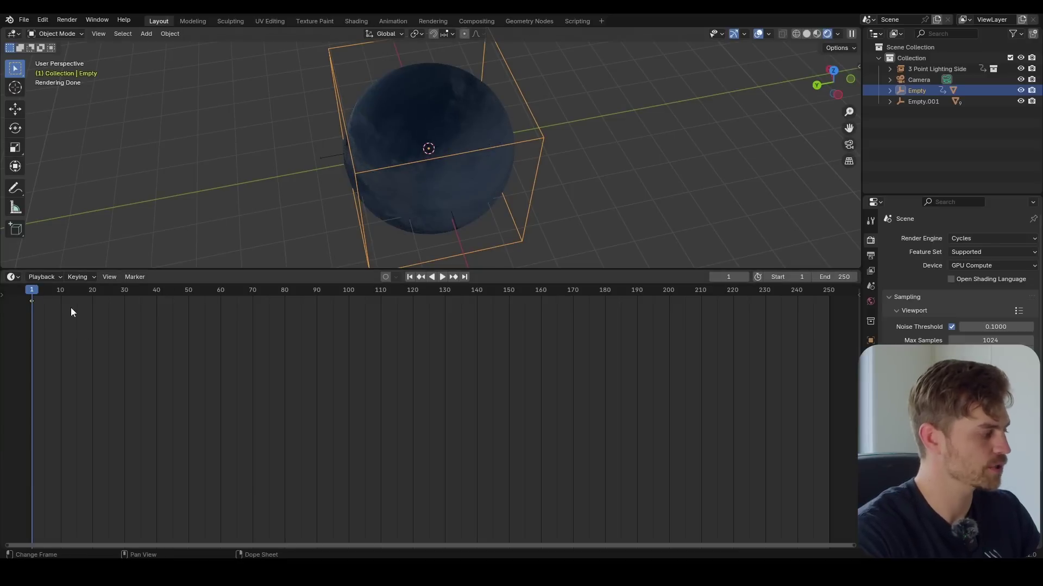
At frame 80, rotate the cube empty several turns around the global X axis and insert a second keyframe.
left_click(285, 290)
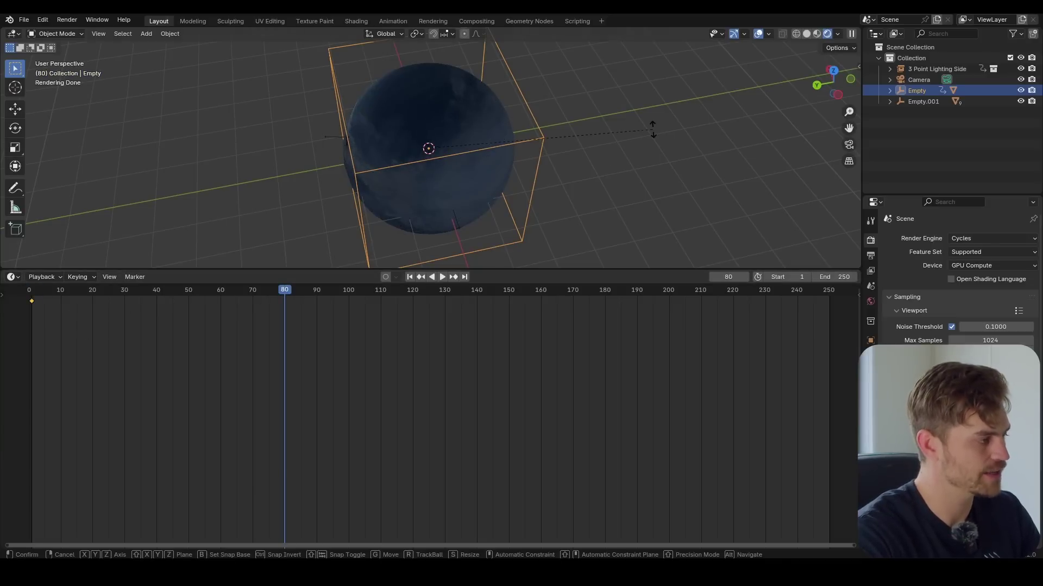
key("r")
key("x")
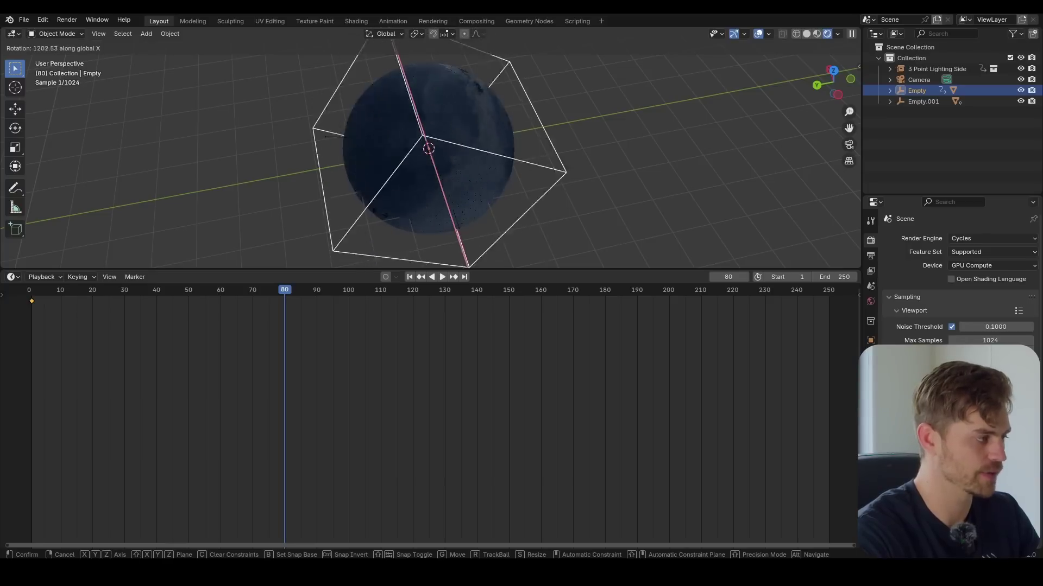
left_click(497, 137)
key("i")
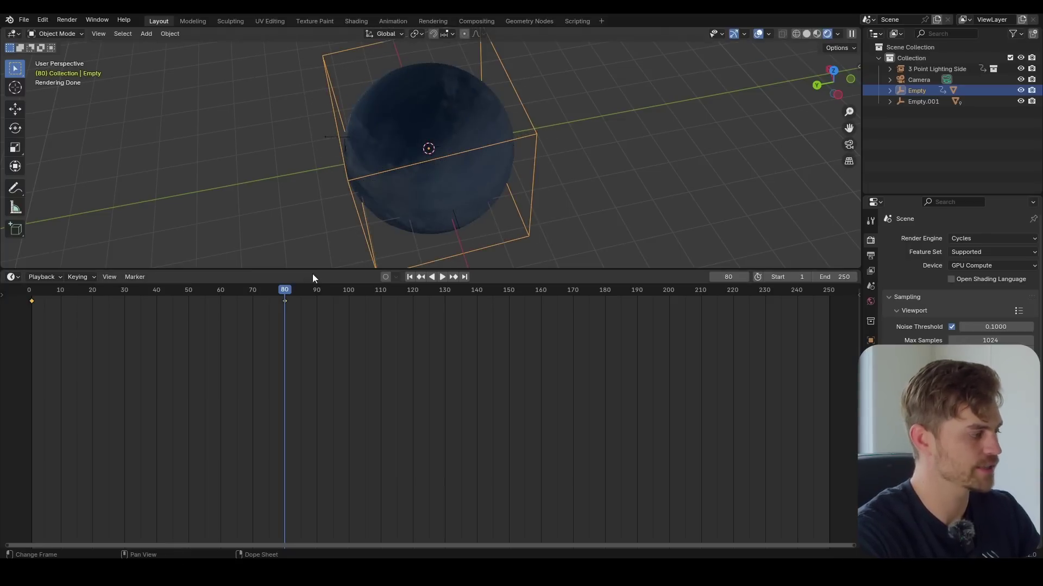
Change the interpolation mode of both keyframes on the empty and play the sphere's spin from frame 1.
left_click_drag(325, 327, 12, 298)
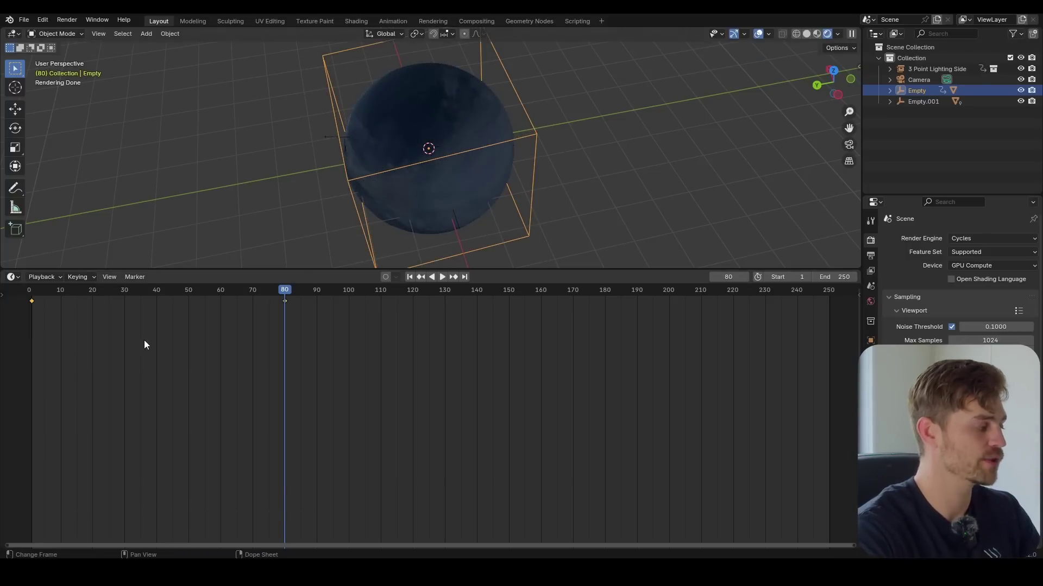
key("t")
left_click(136, 335)
key("shift+Left")
key("space")
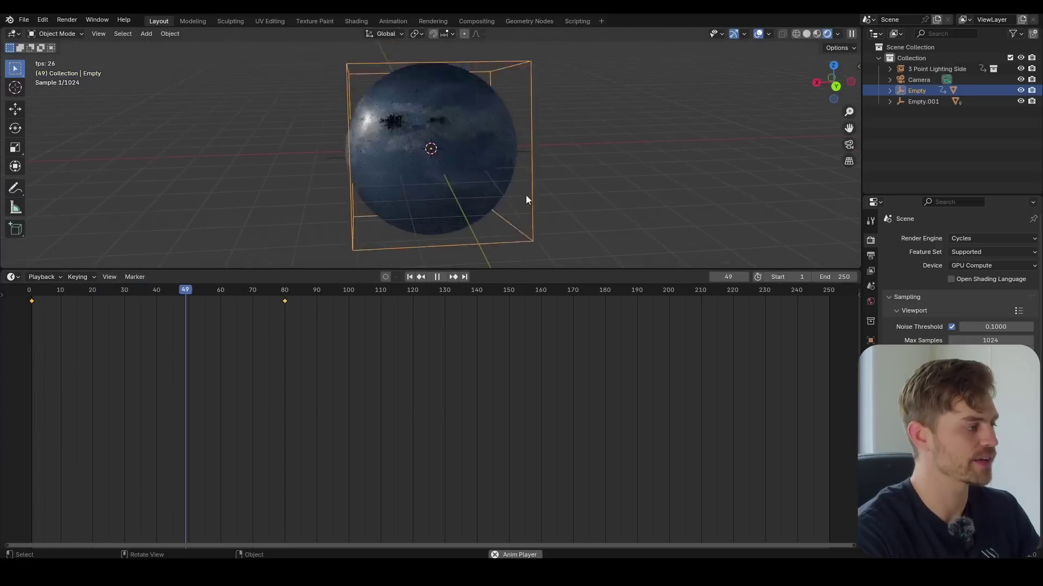
key("space")
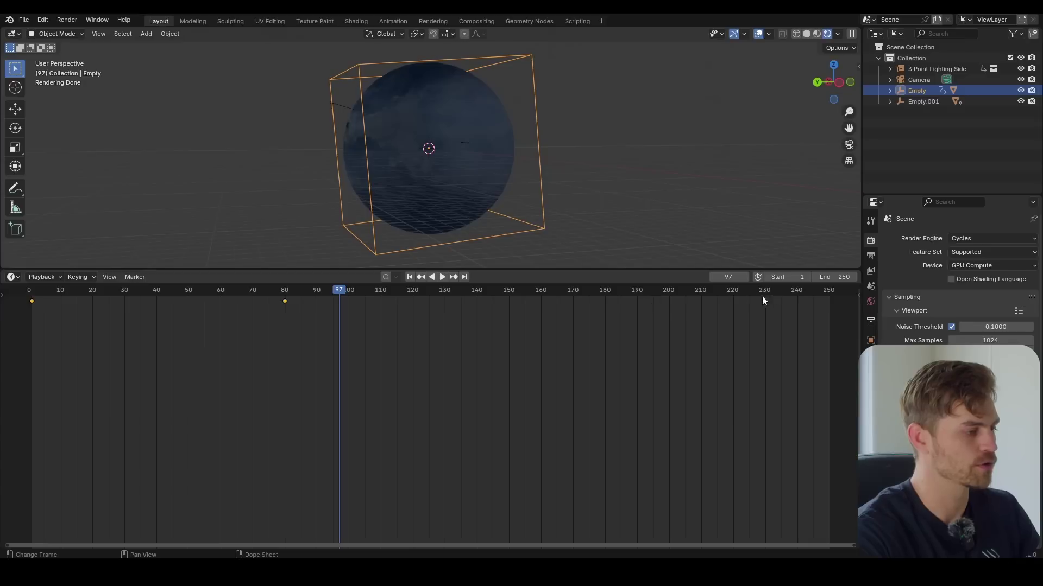
Set the animation's end frame to 80 and preview the playback through the camera with the overlays hidden.
left_click(833, 277)
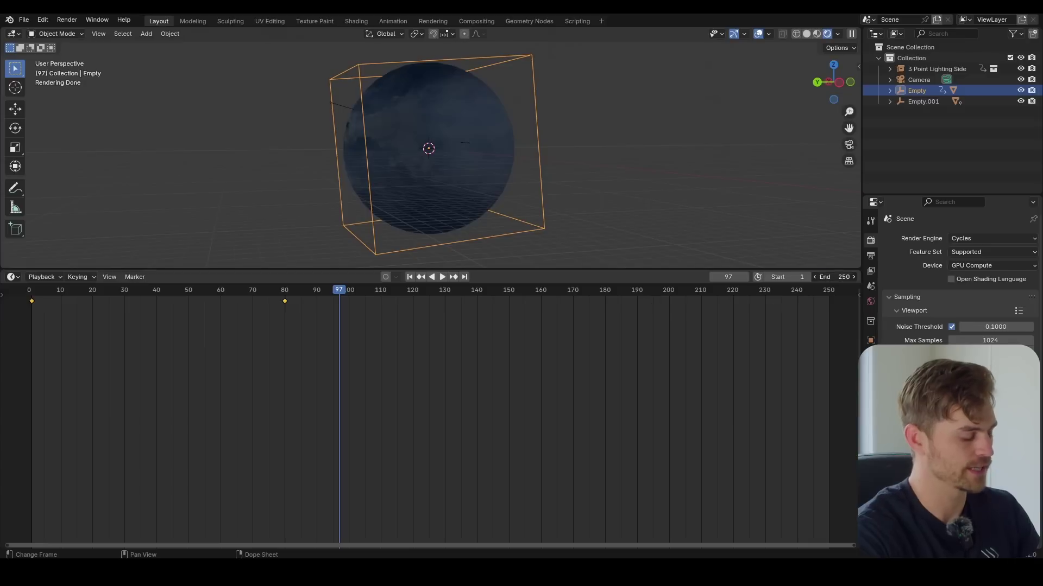
type("80")
key("Return")
key("space")
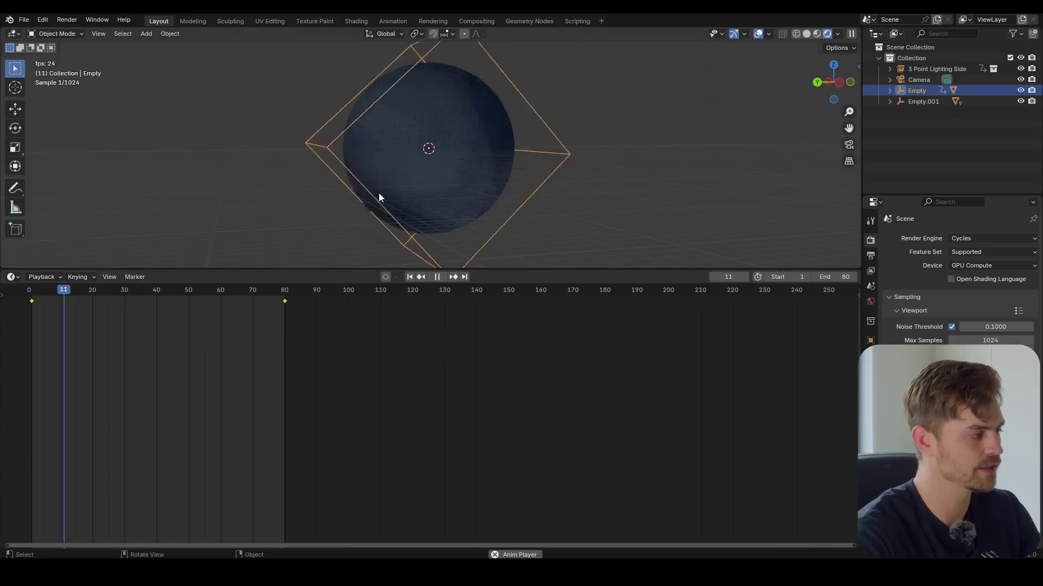
key("KP_0")
key("Home")
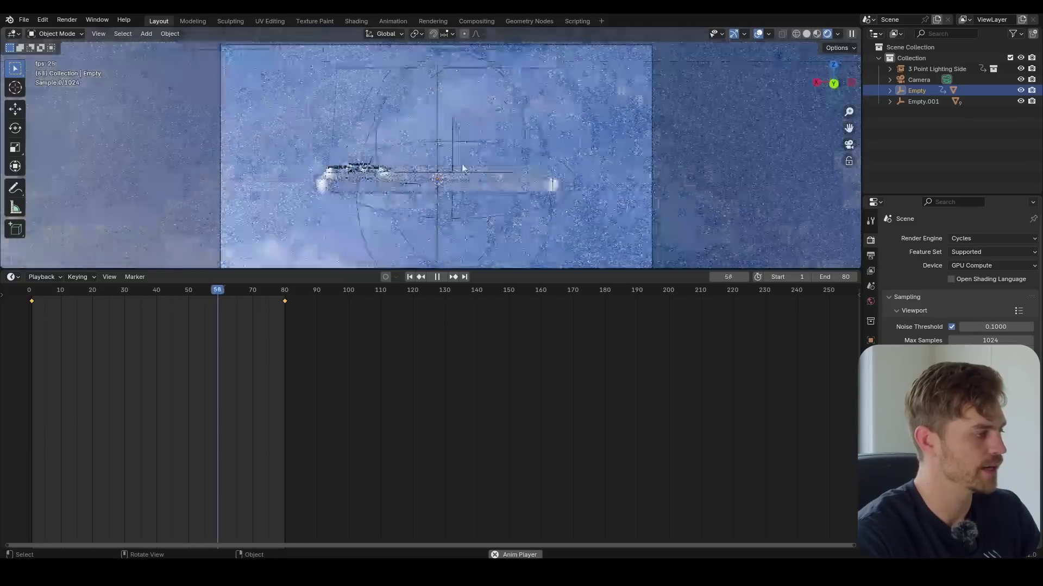
left_click(759, 34)
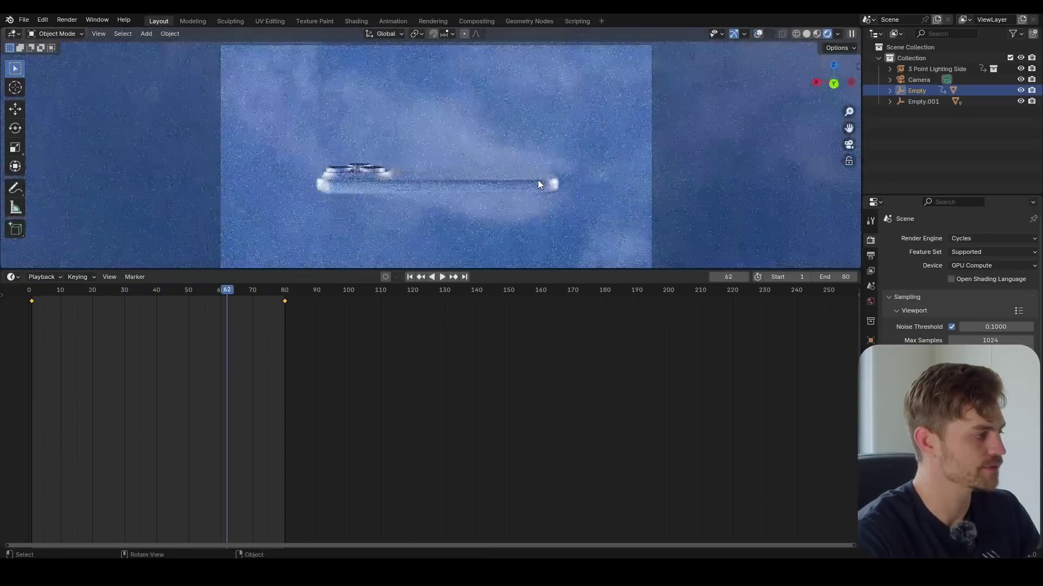
key("Escape")
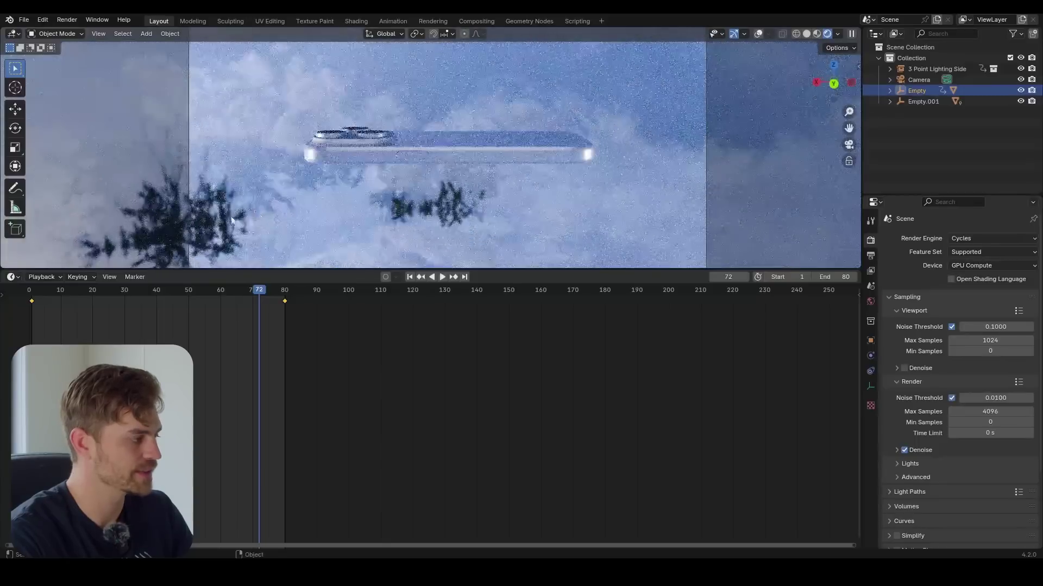
Select the sky sphere and set its Delta Transform Z rotation to 113°.
left_click(448, 218)
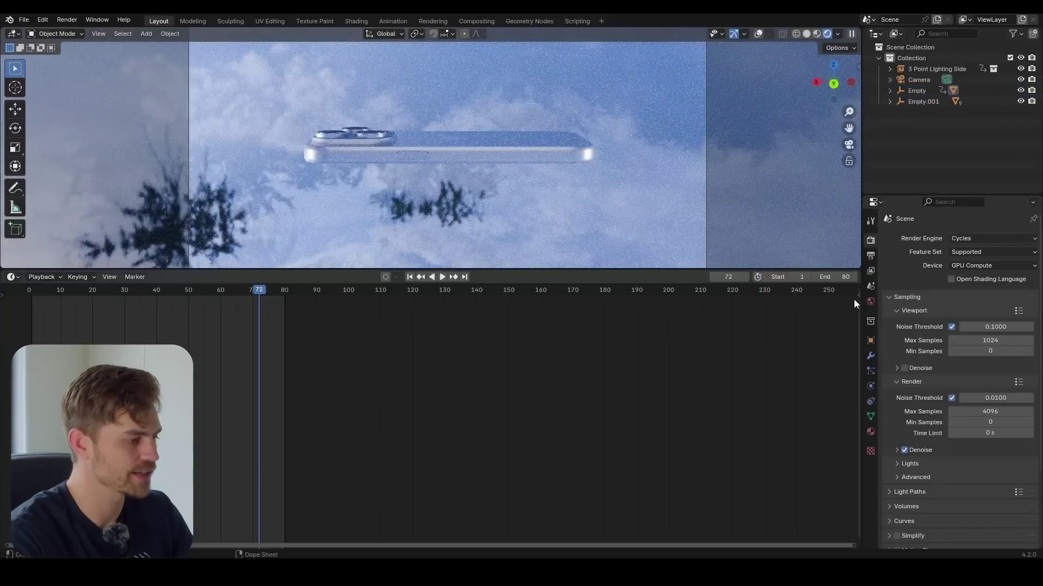
left_click(871, 341)
left_click(900, 394)
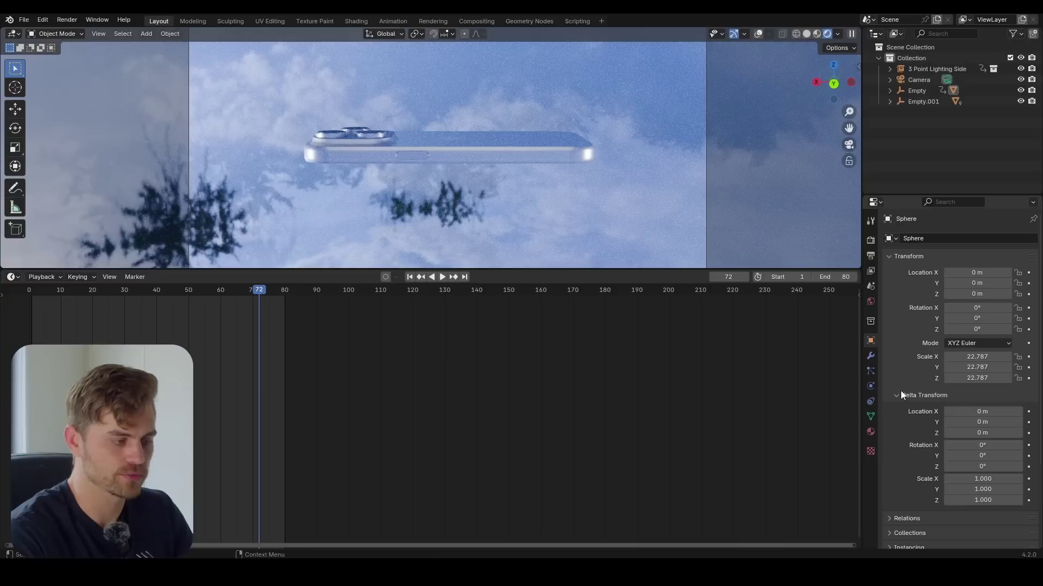
scroll(956, 388, "down", 4)
double_click(982, 380)
type("125")
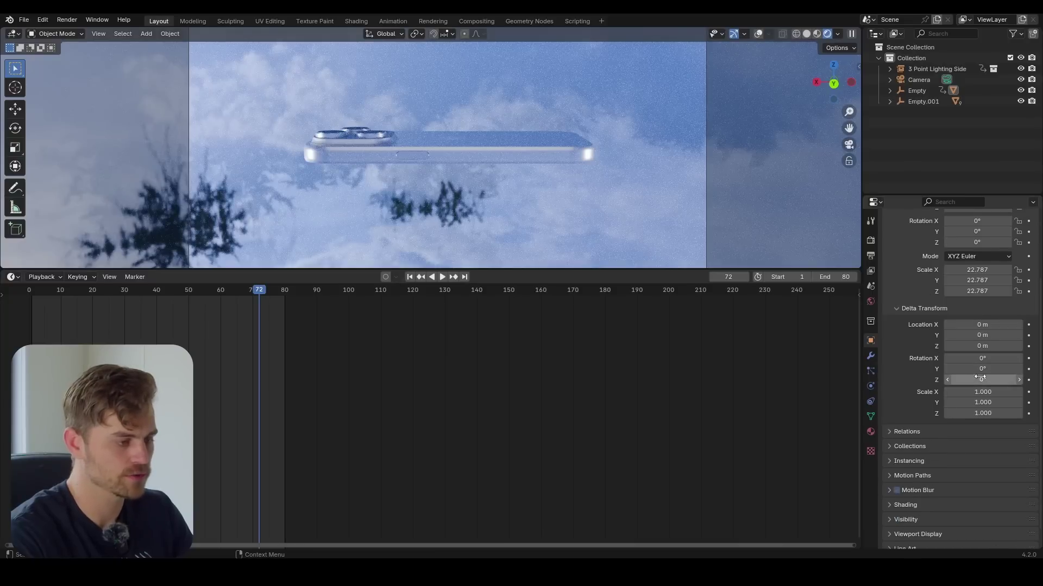
key("Return")
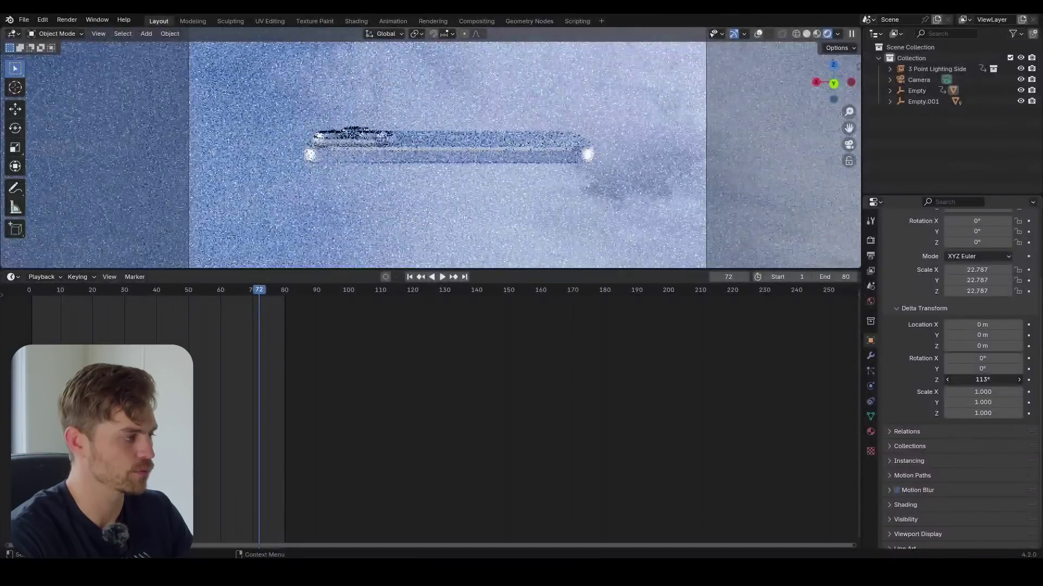
Play the animation through the camera to review the reoriented sky, stop playback and save the file.
scroll(517, 191, "down", 3)
key("space")
scroll(529, 154, "up", 2)
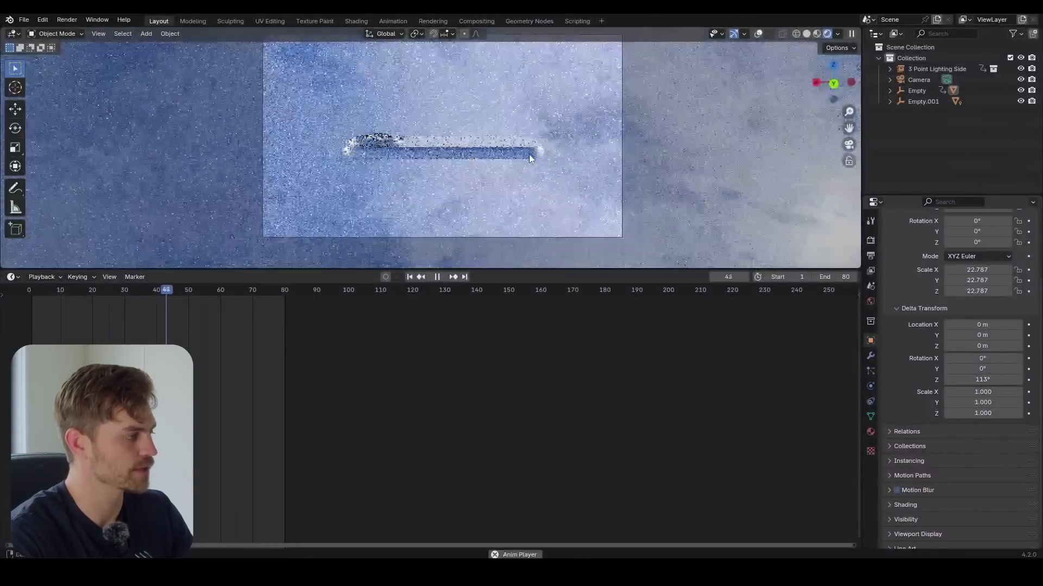
scroll(532, 168, "up", 1)
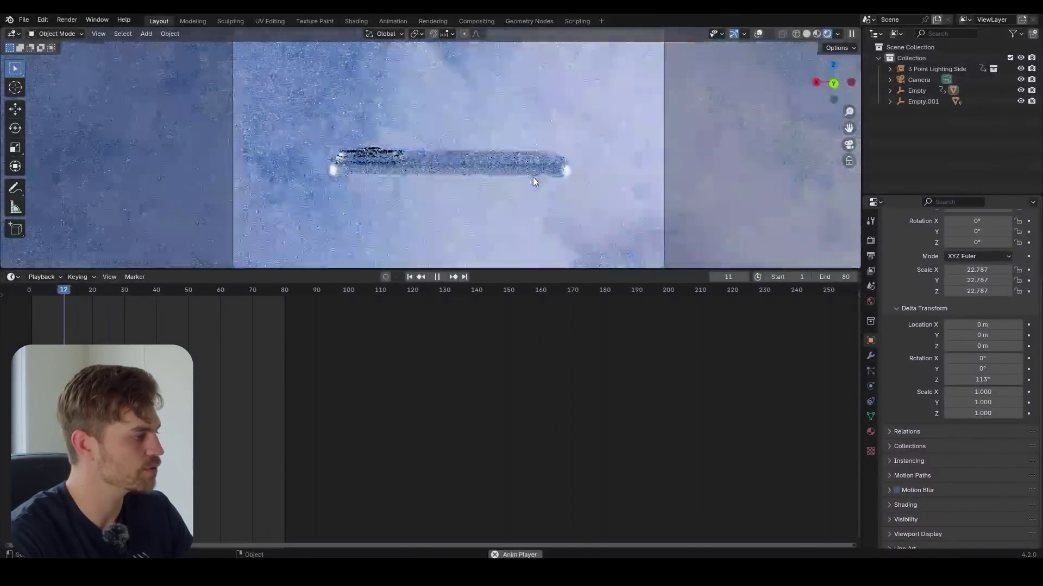
scroll(535, 179, "down", 2)
key("space")
key("ctrl+s")
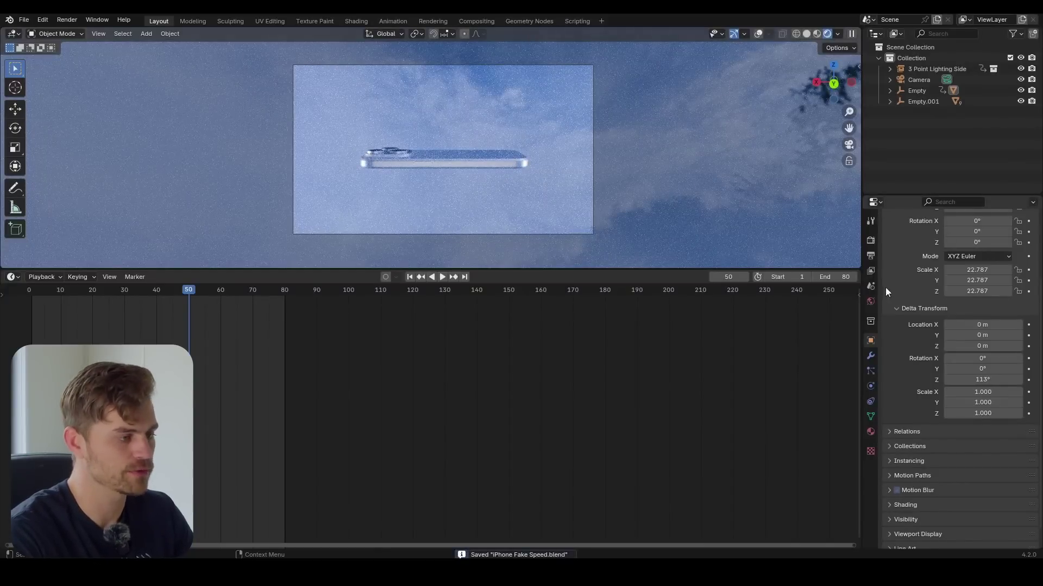
Enable motion blur in the render settings, set the render noise threshold to 0.1 and save the file.
left_click(872, 255)
left_click(872, 241)
scroll(911, 326, "down", 2)
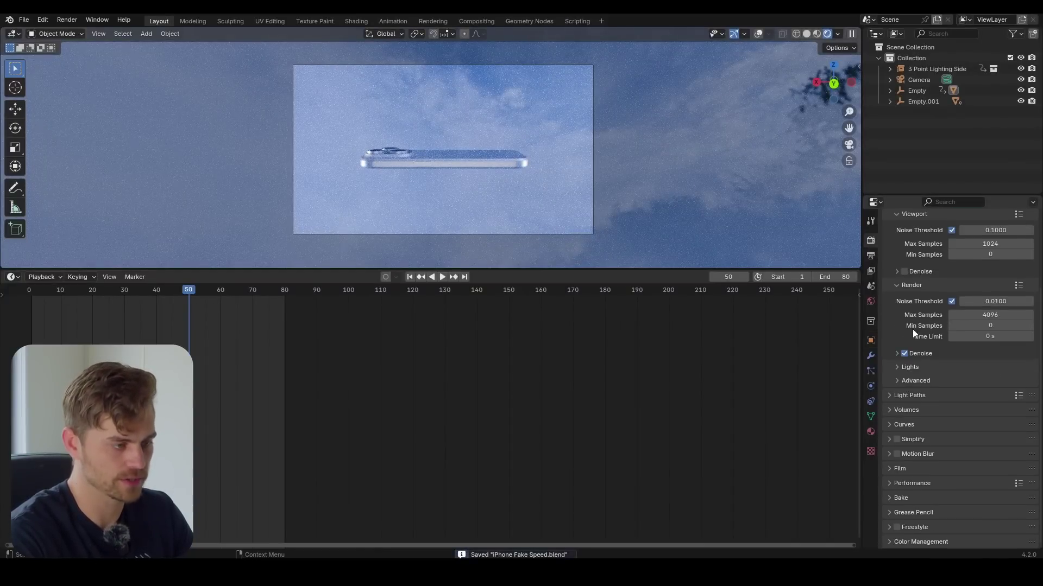
left_click(889, 454)
left_click(897, 454)
double_click(995, 300)
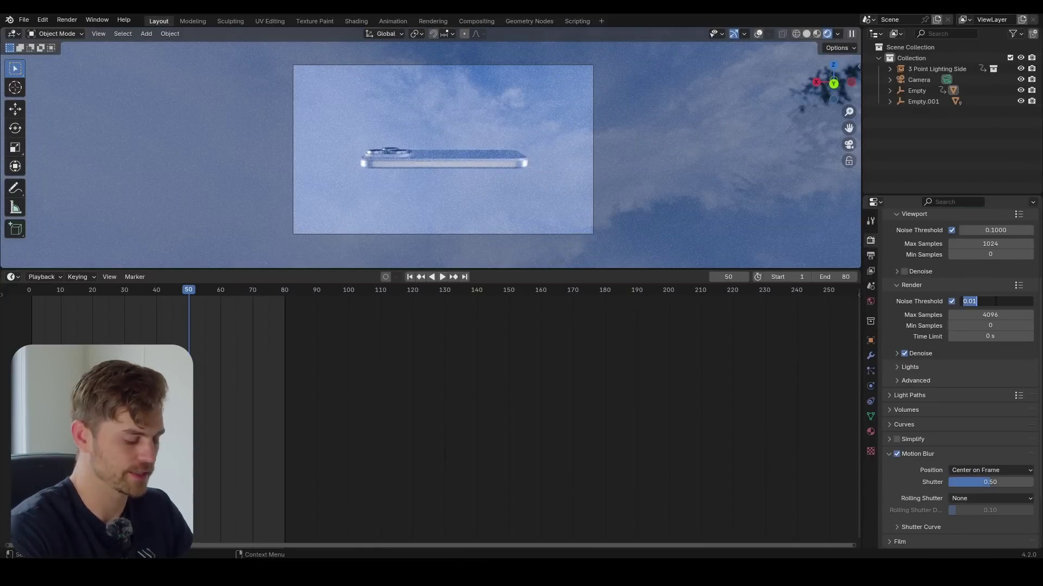
type(".1")
key("Return")
key("ctrl+s")
scroll(975, 300, "up", 4)
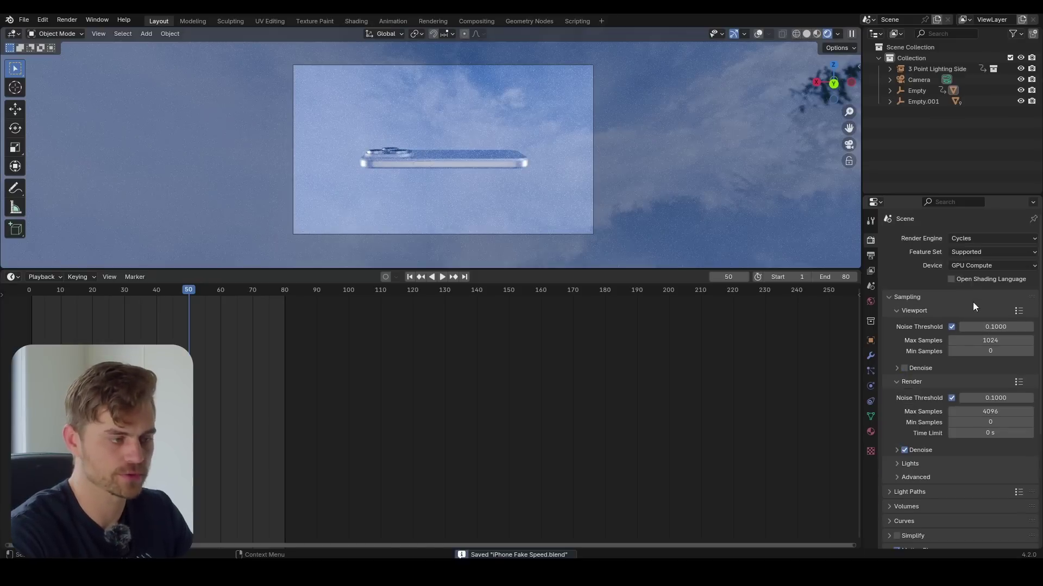
Open the output settings, move to frame 55 and render that frame as a still image.
left_click(870, 255)
left_click_drag(211, 294, 205, 297)
left_click(67, 19)
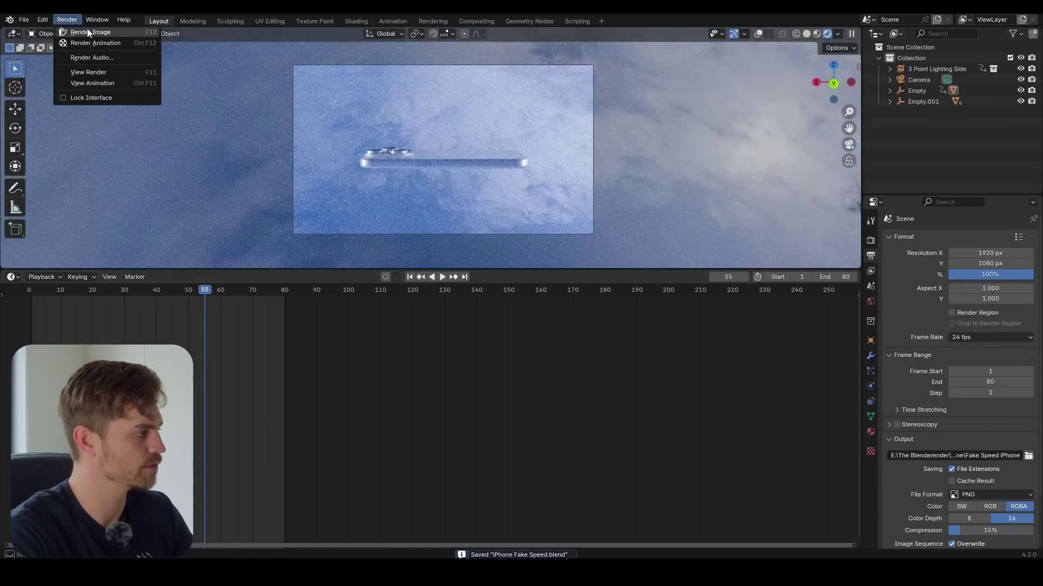
left_click(87, 31)
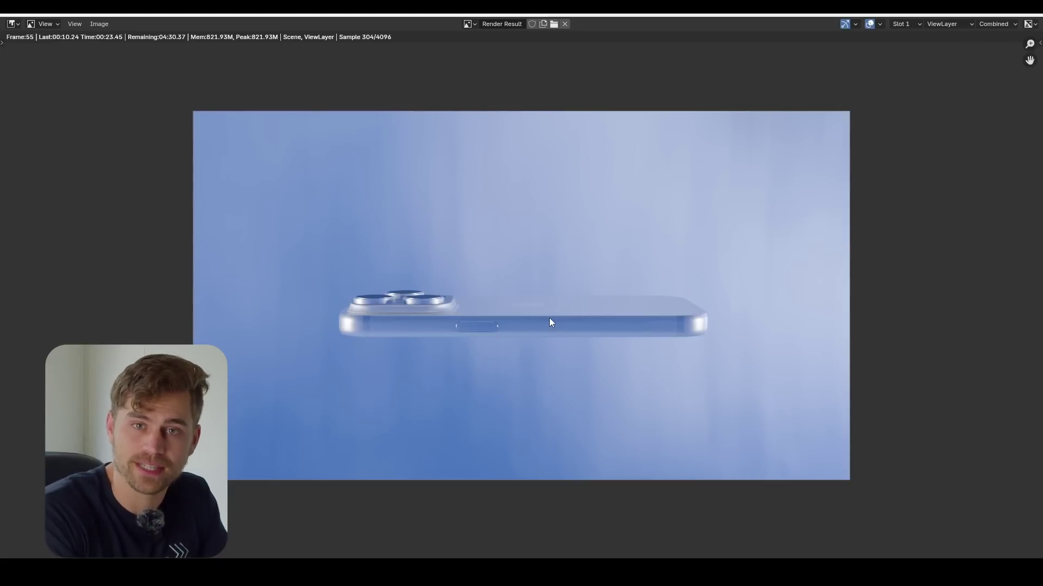
key("Escape")
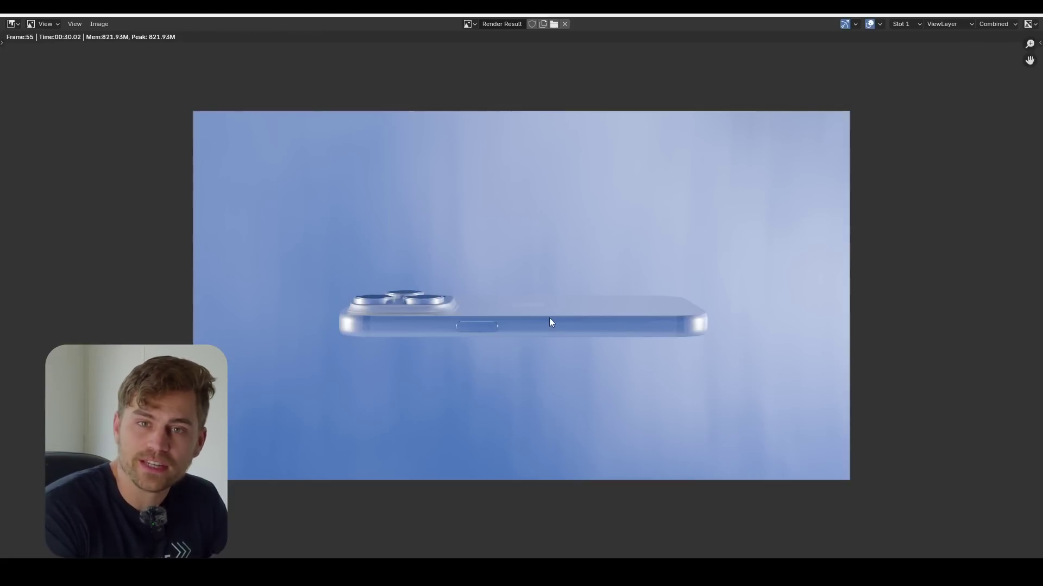